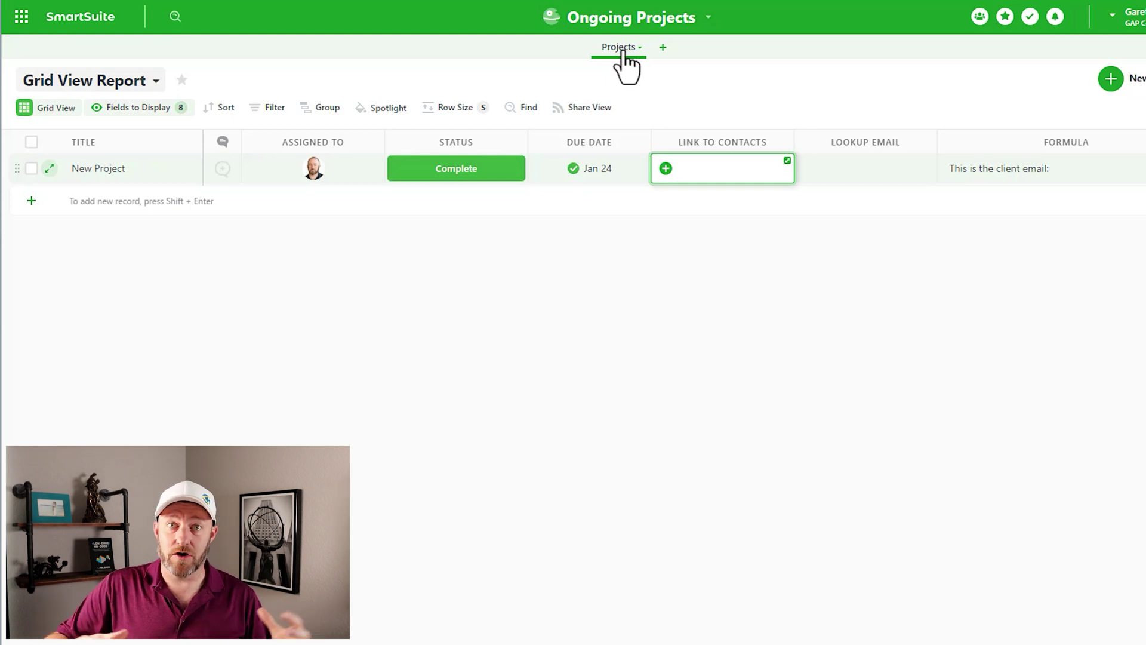
# Step: Add a record titled New Project 2, leaving Assigned To and Due Date empty
pyautogui.click(146, 202)
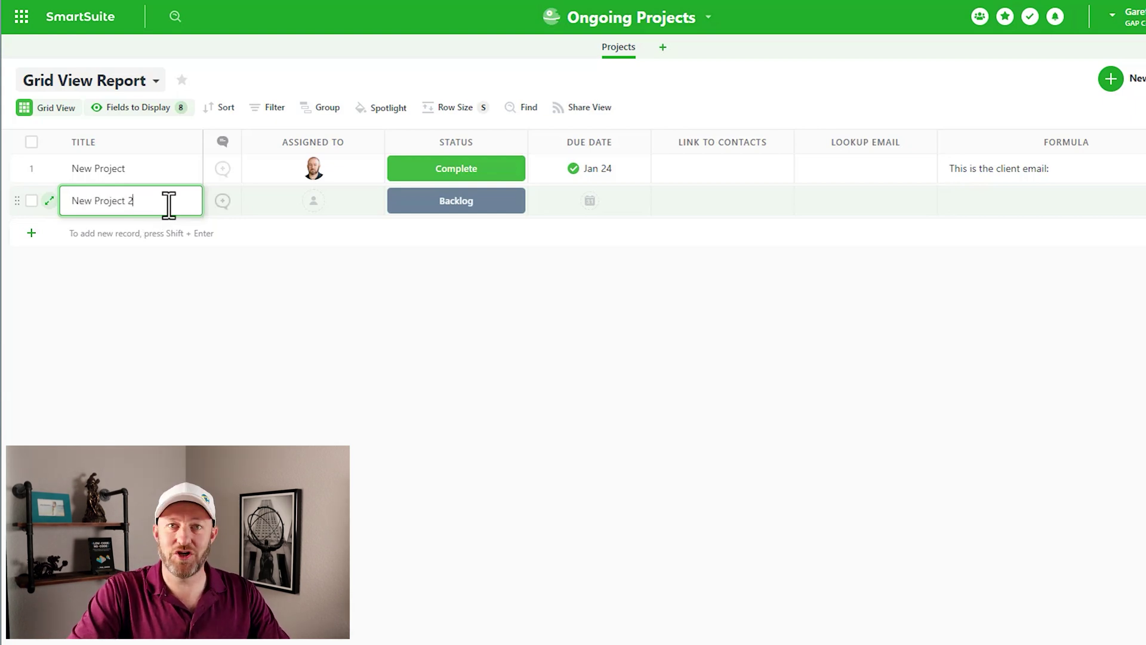
pyautogui.click(325, 205)
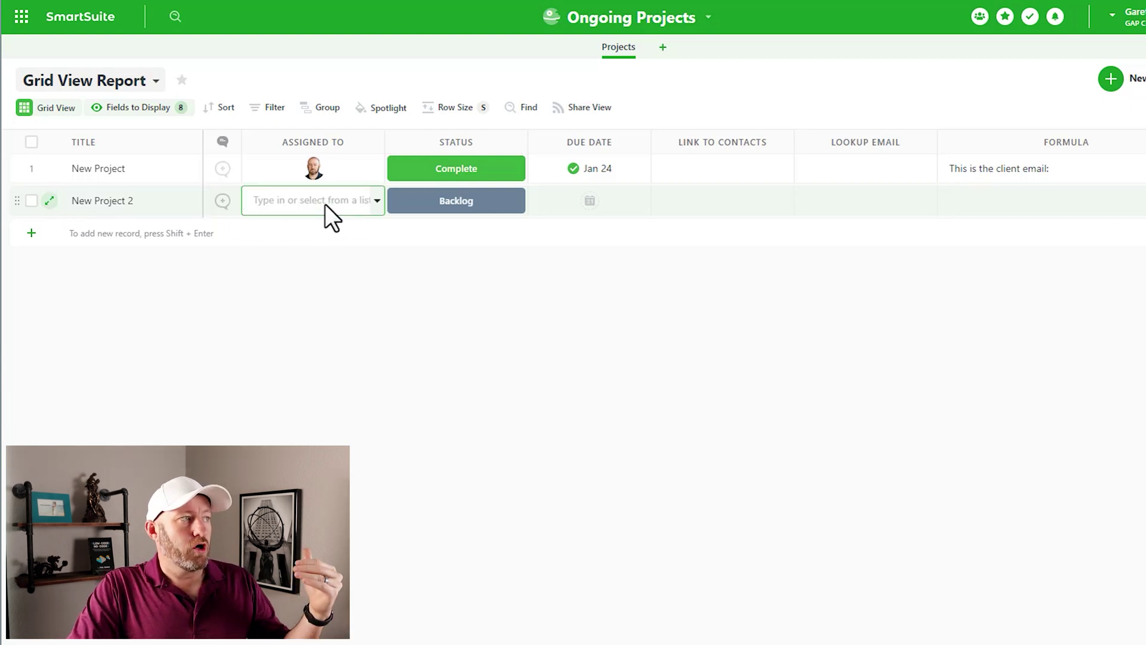
pyautogui.click(325, 205)
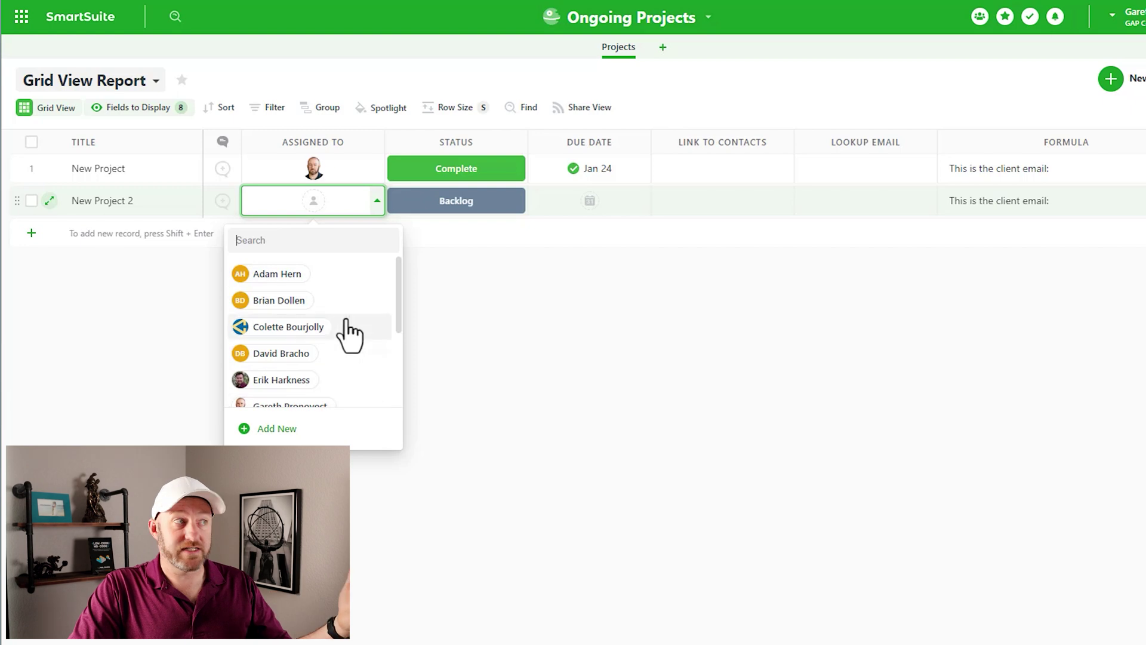
pyautogui.click(446, 311)
pyautogui.click(587, 209)
pyautogui.click(588, 203)
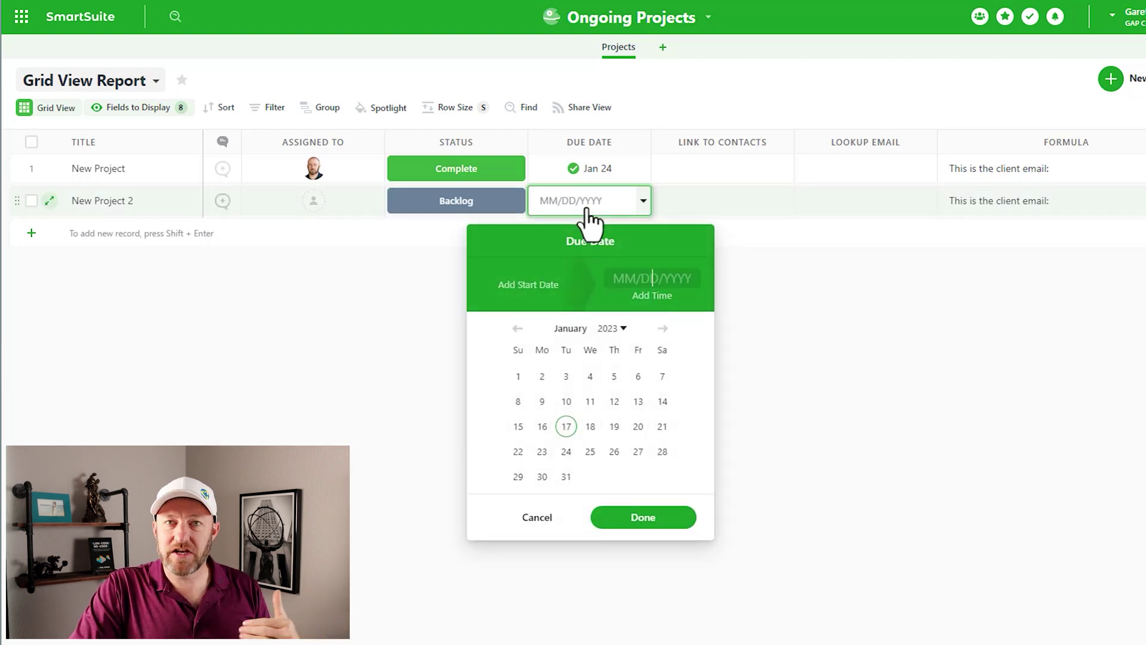
# Step: Clear New Project 2's Backlog status so the status stays blank
pyautogui.click(507, 204)
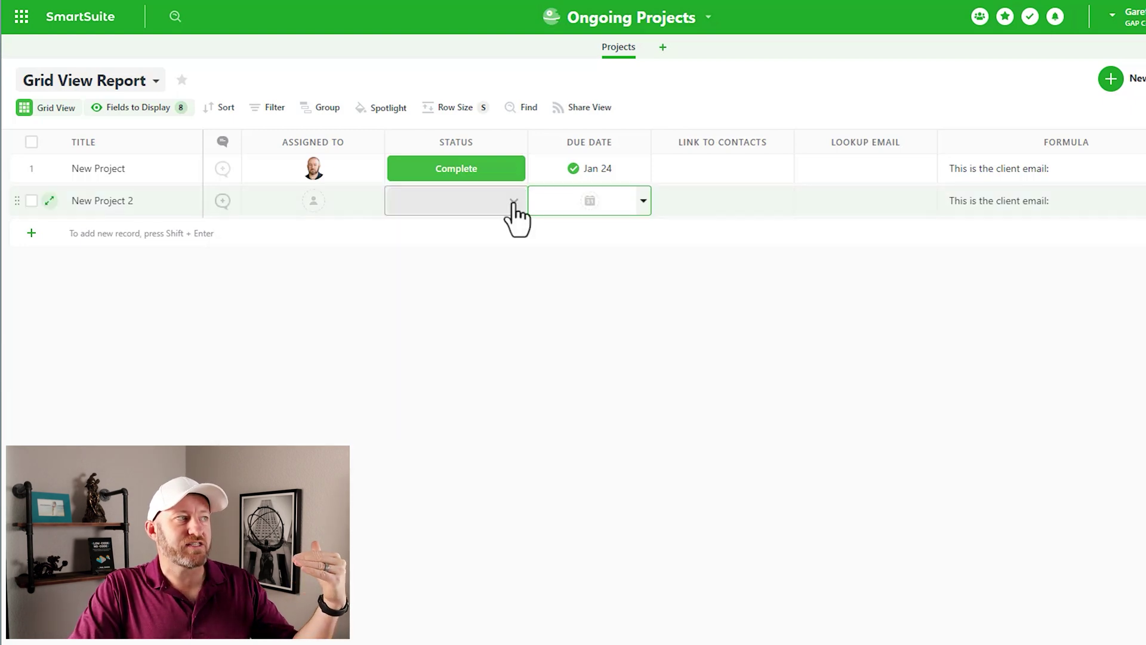
pyautogui.click(512, 204)
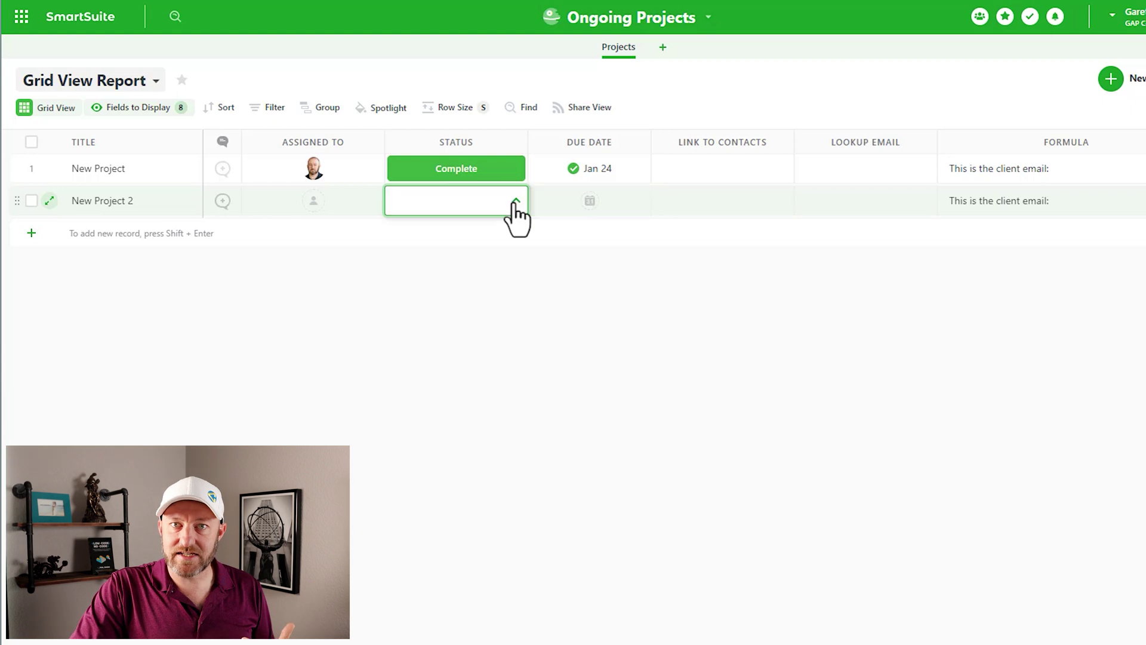
pyautogui.click(604, 283)
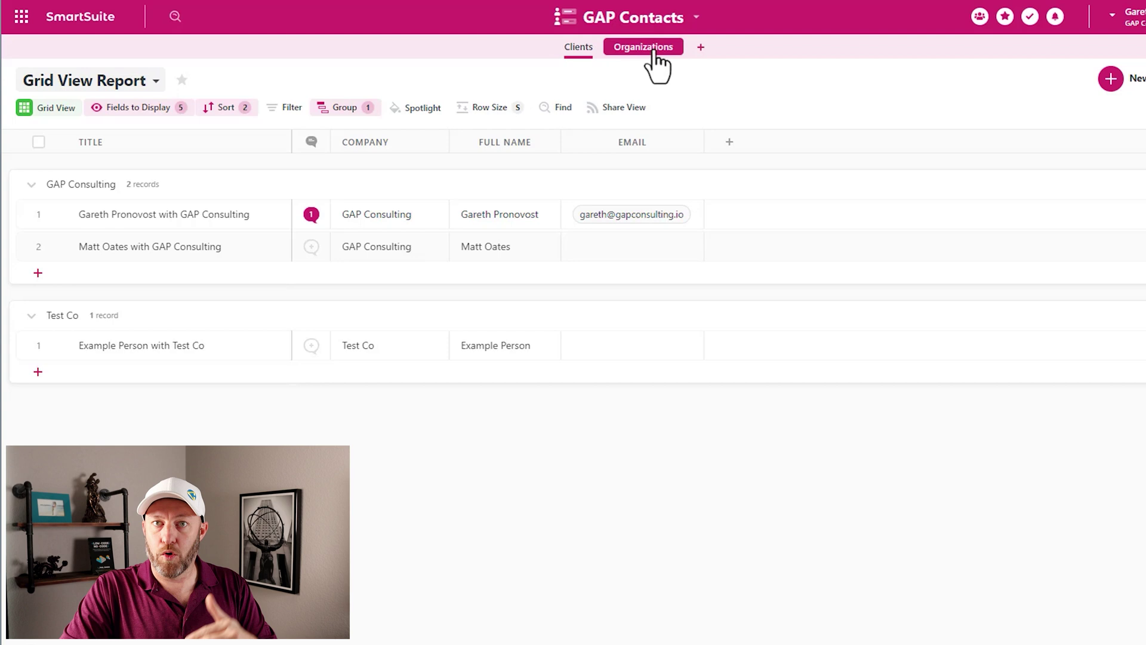
# Step: Inspect the first GAP Contacts client's email, title and first/last name cells
pyautogui.click(590, 221)
pyautogui.press('Left')
pyautogui.press('Left')
pyautogui.press('Left')
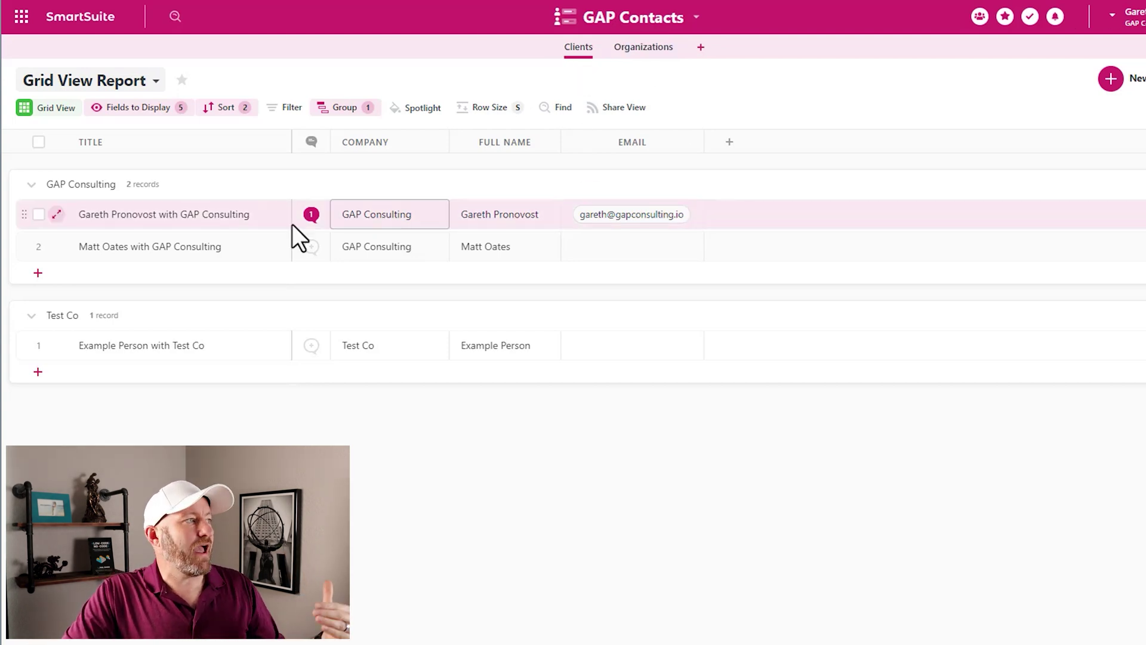
pyautogui.press('Escape')
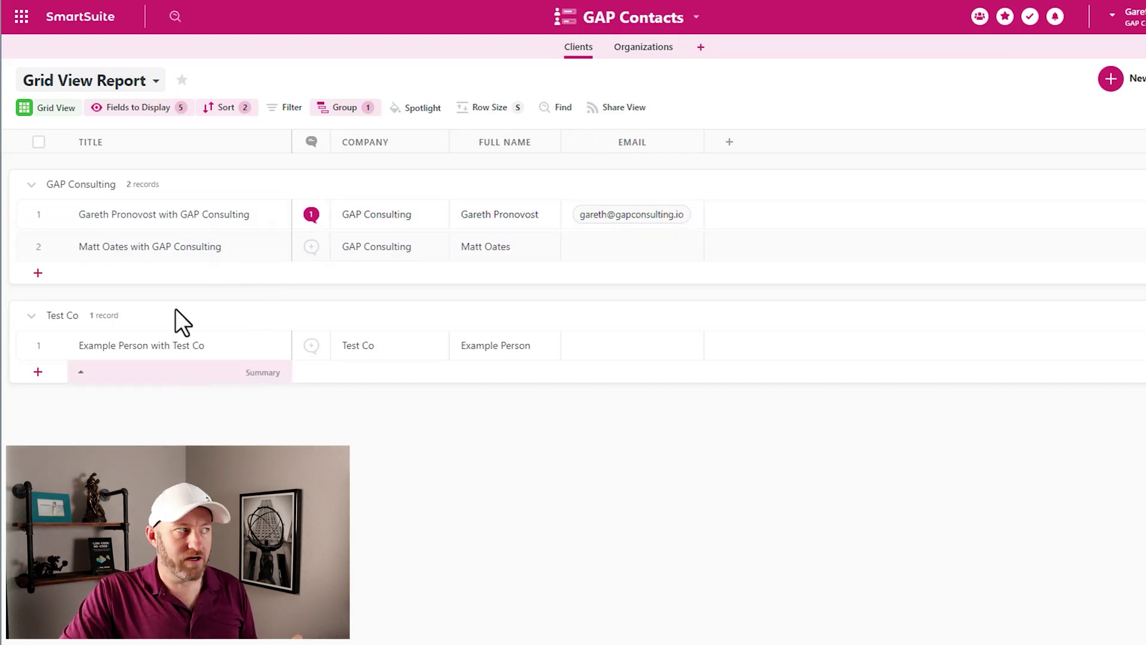
pyautogui.click(169, 214)
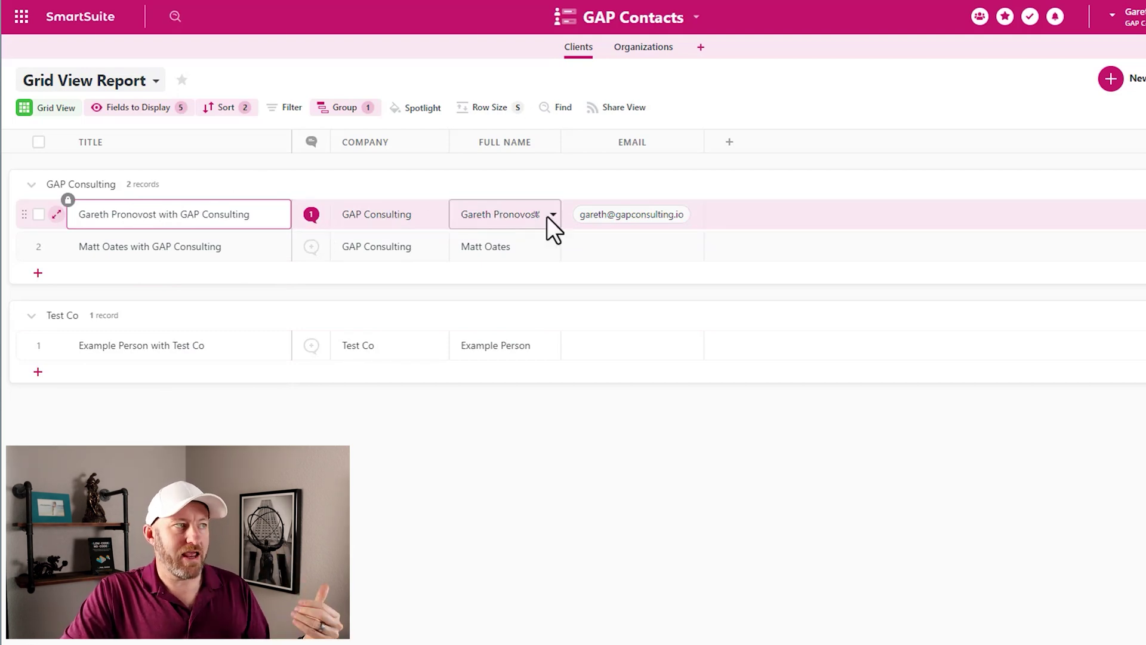
pyautogui.click(553, 216)
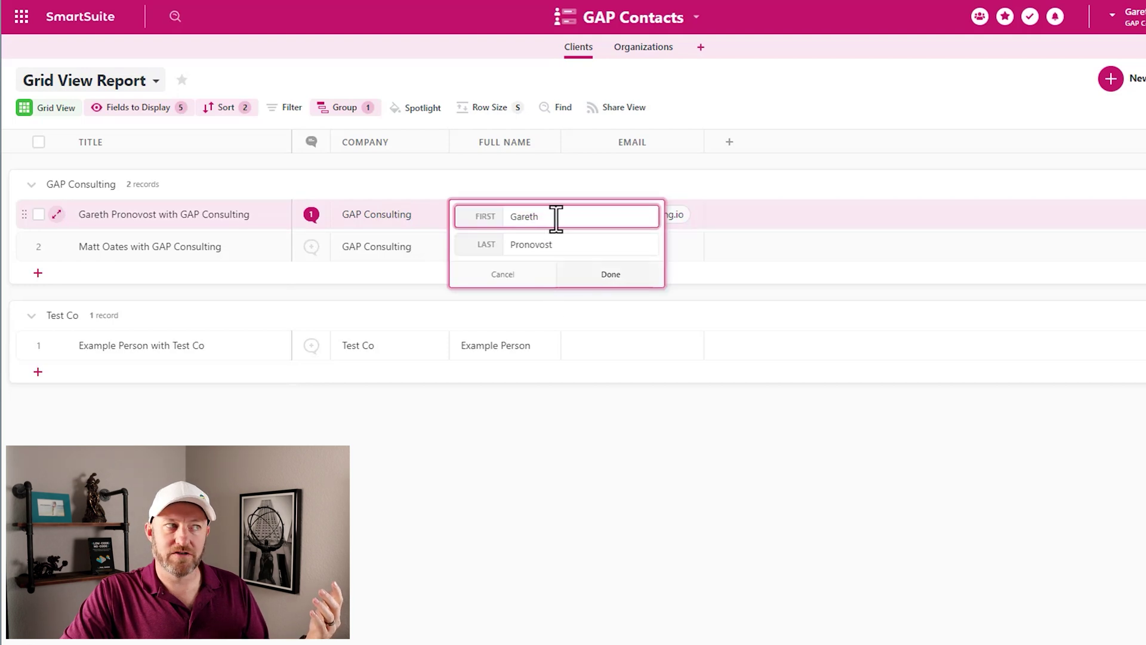
pyautogui.click(681, 212)
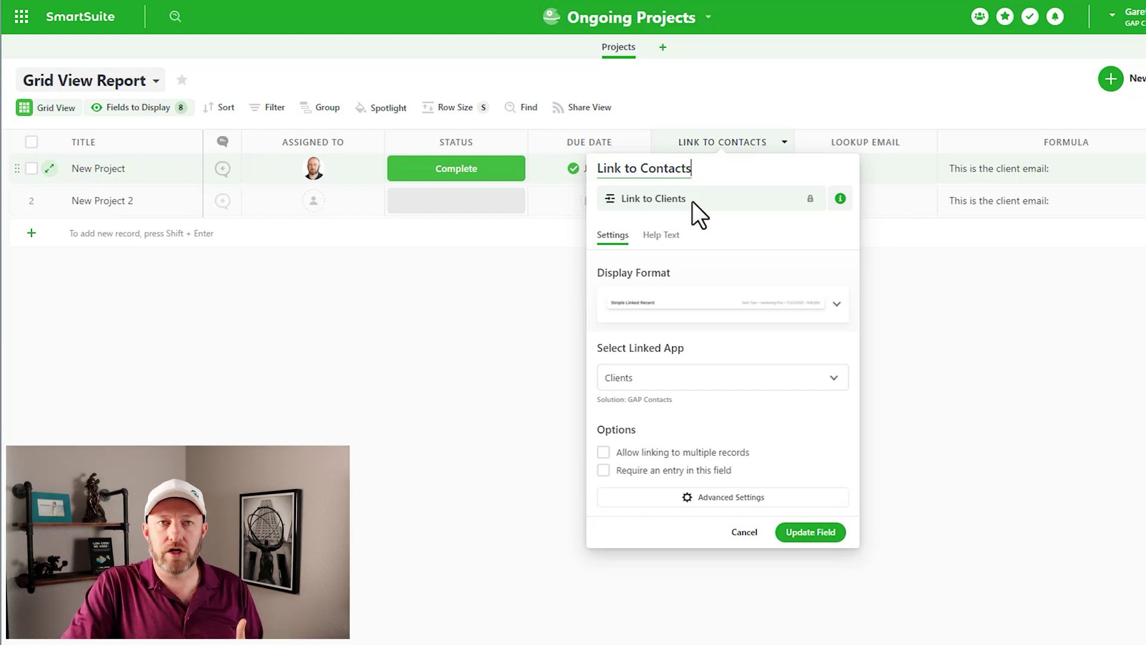
# Step: Keep Clients as Link to Contacts' linked app and update the field
pyautogui.click(724, 387)
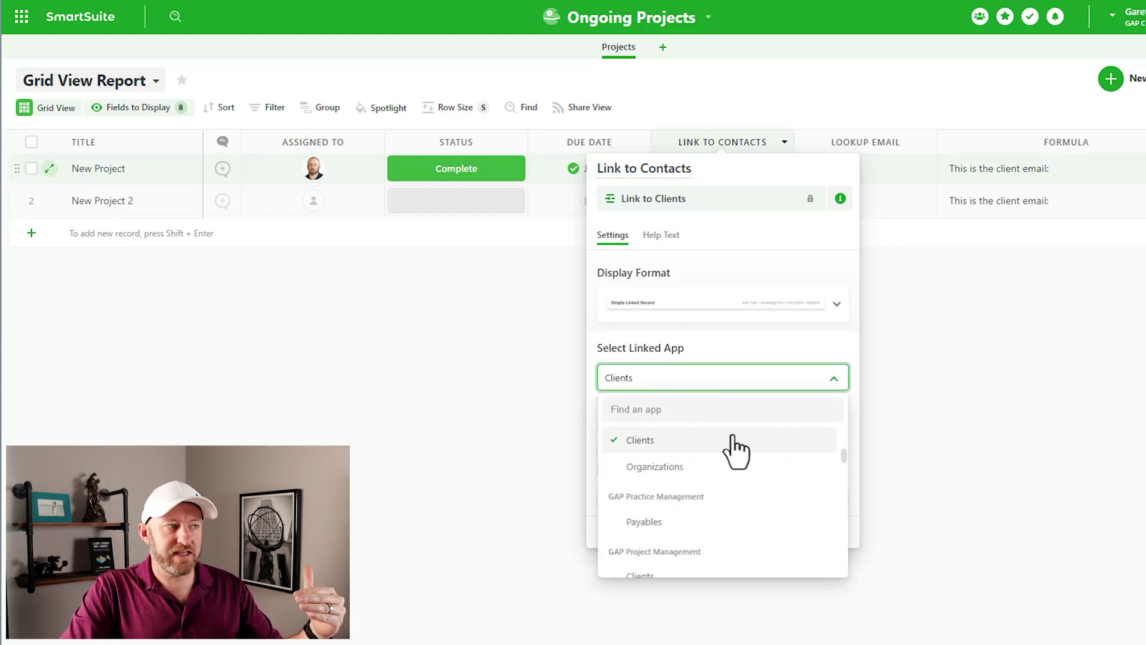
pyautogui.scroll(1, 737, 460)
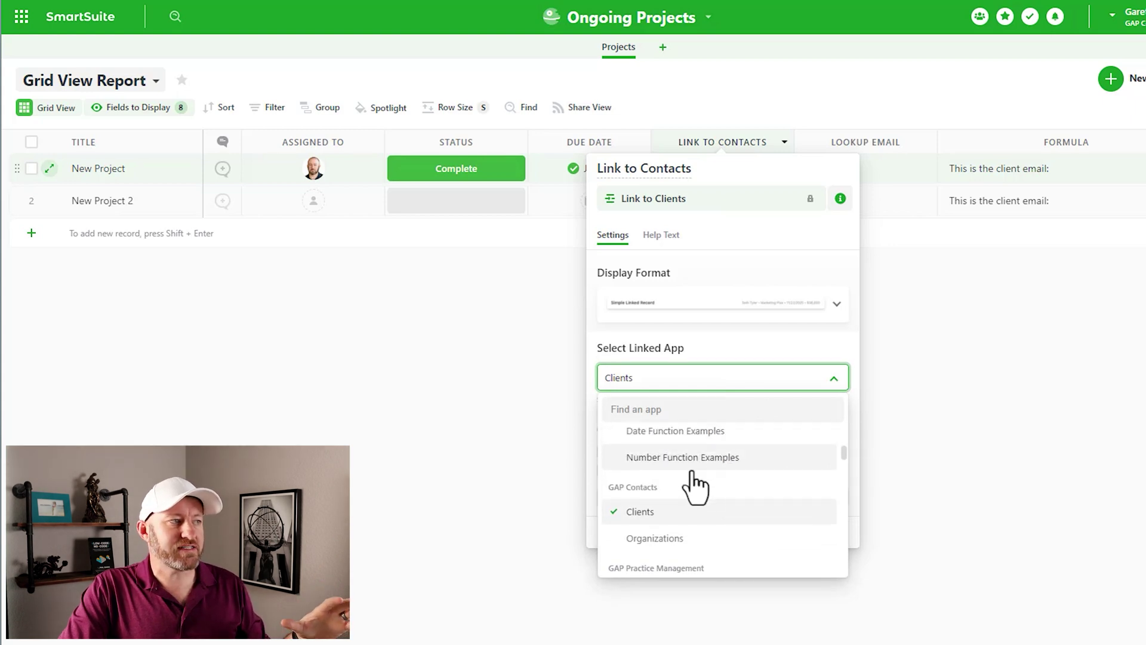
pyautogui.click(663, 518)
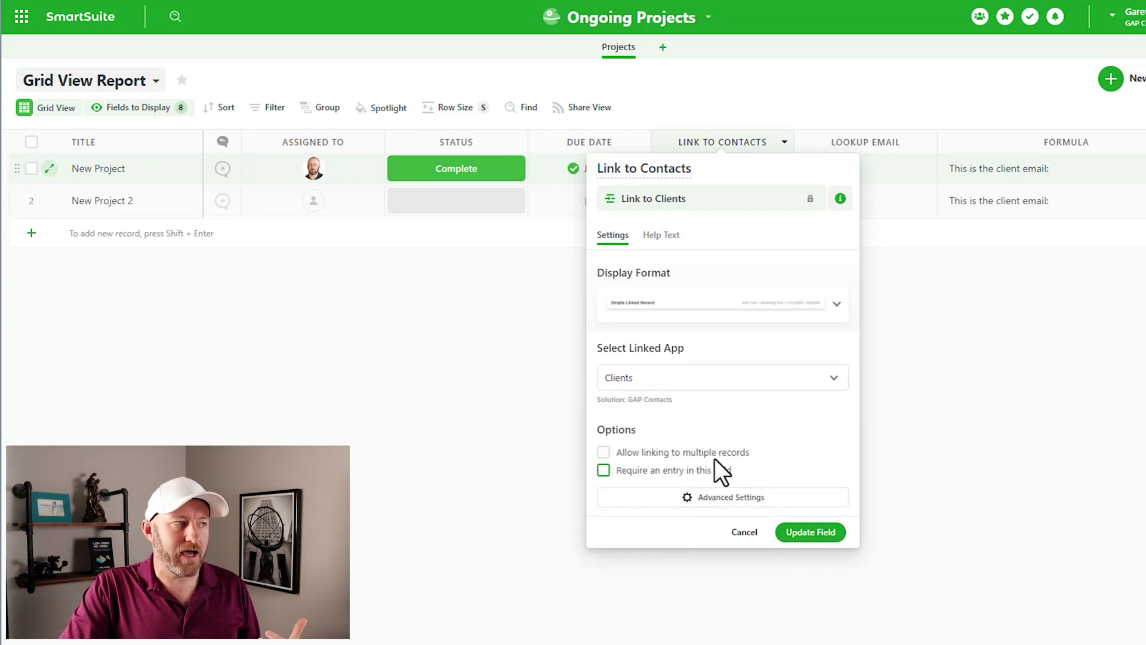
pyautogui.click(812, 541)
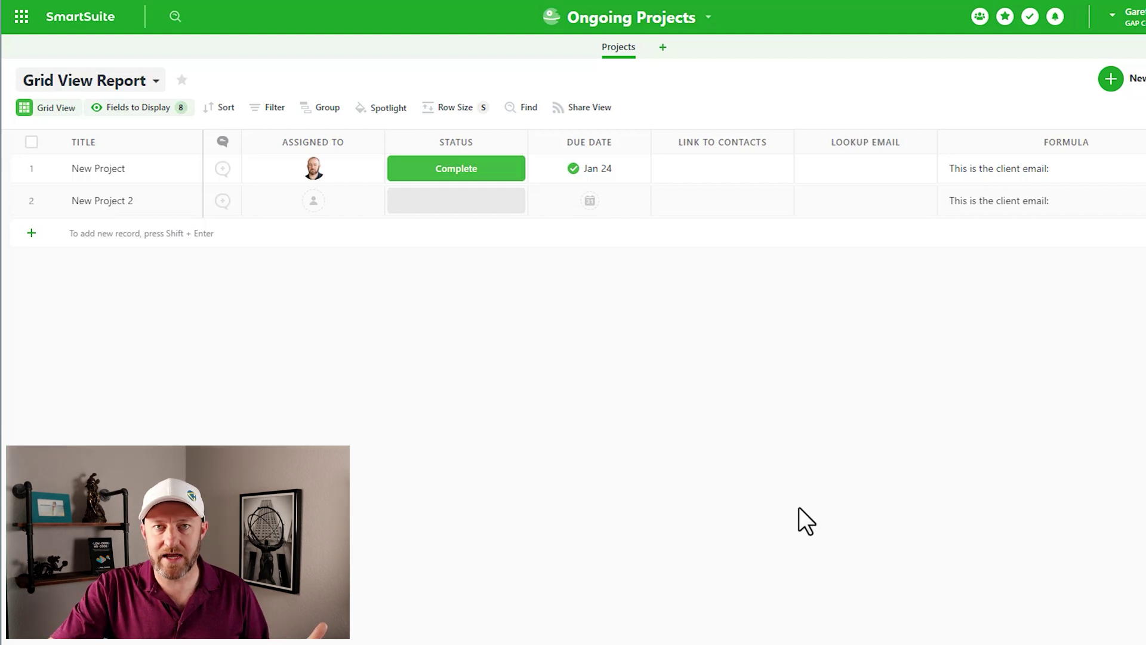
# Step: Link New Project to the first GAP Consulting client record, then open Lookup Email's settings
pyautogui.click(673, 167)
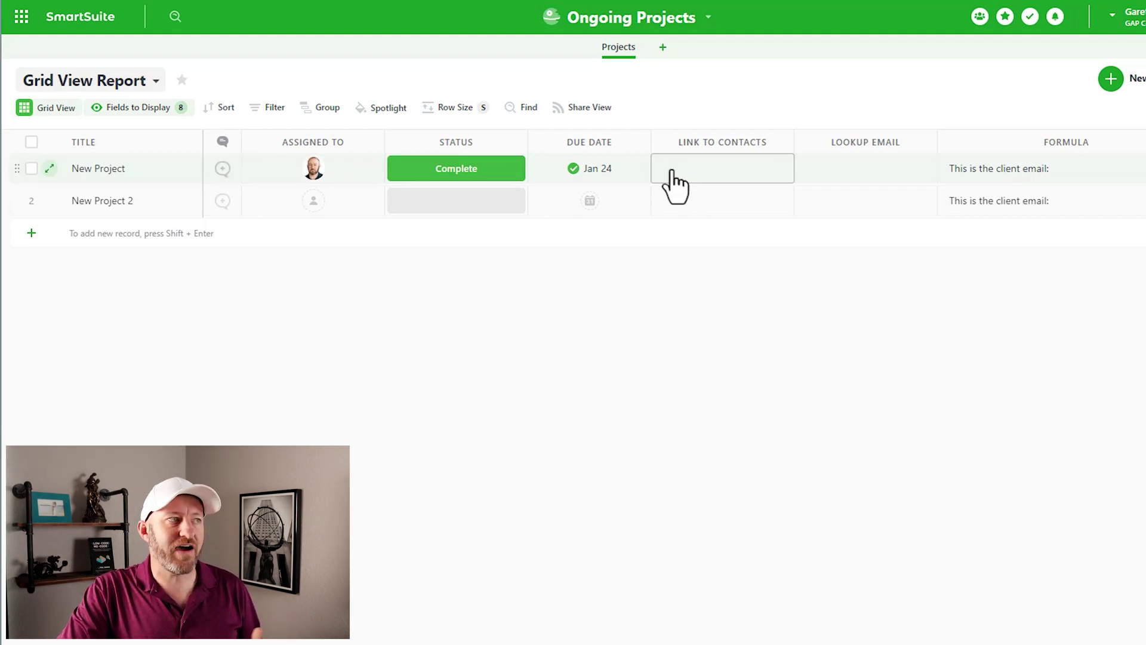
pyautogui.click(663, 169)
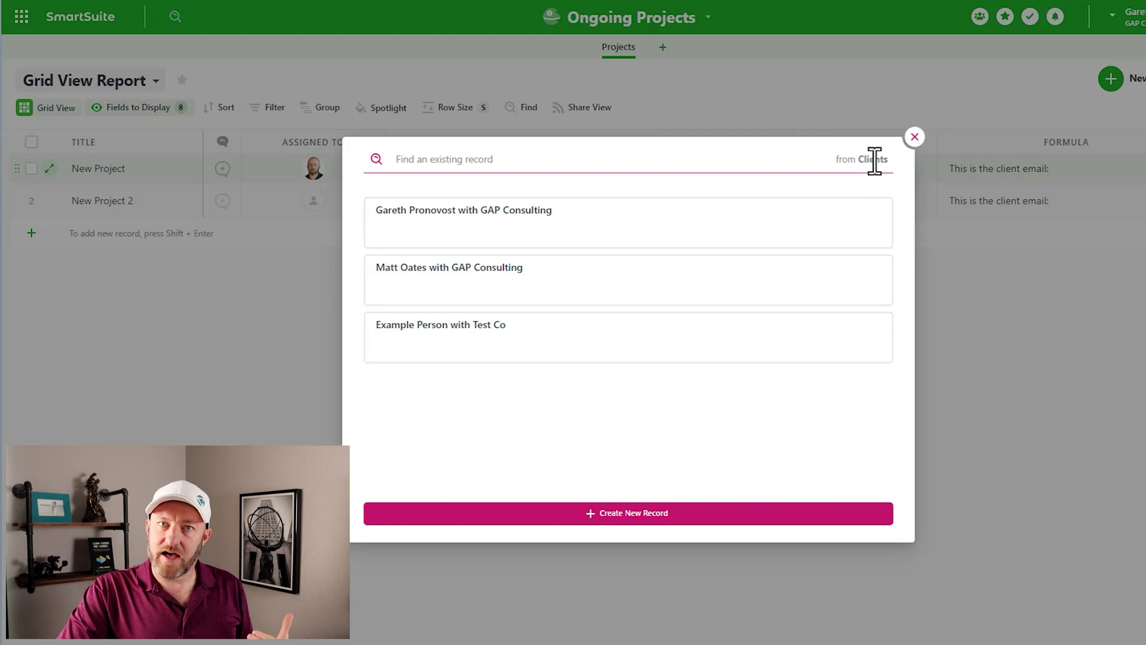
pyautogui.click(624, 230)
pyautogui.click(761, 379)
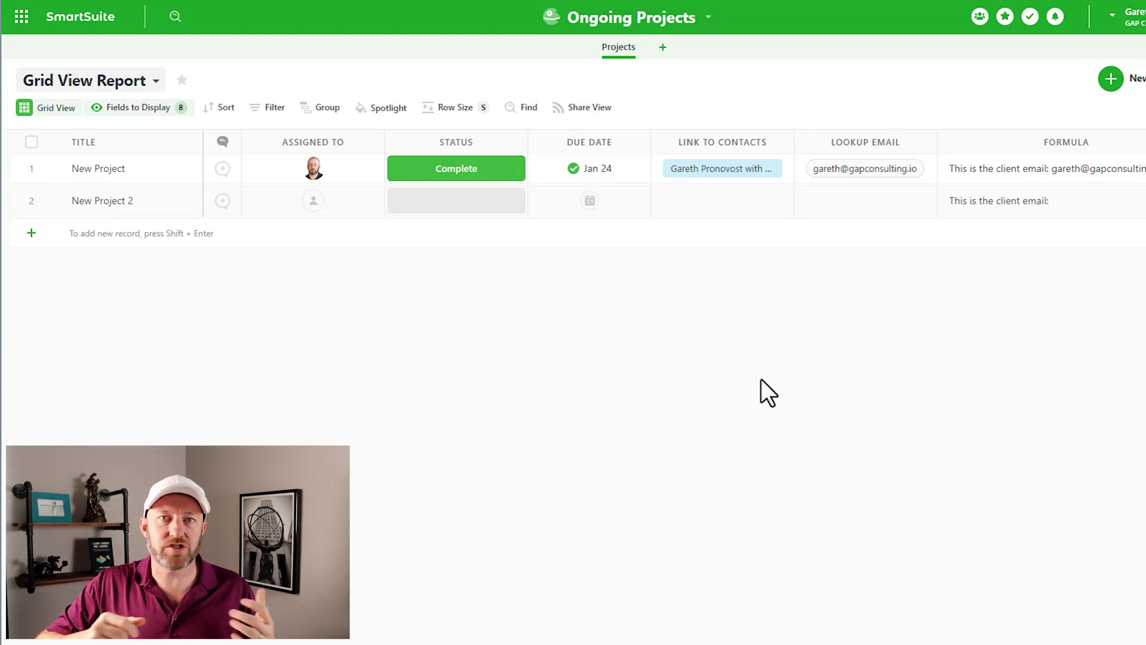
pyautogui.click(878, 135)
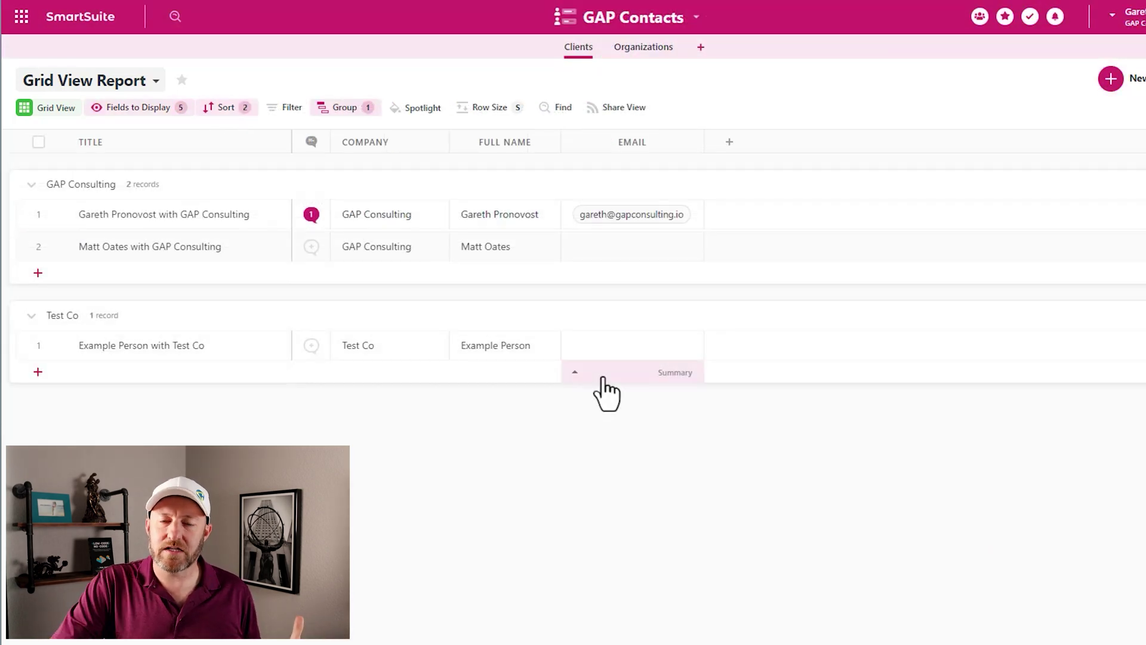
# Step: Check the first GAP Contacts client's Title and Email cells
pyautogui.click(238, 216)
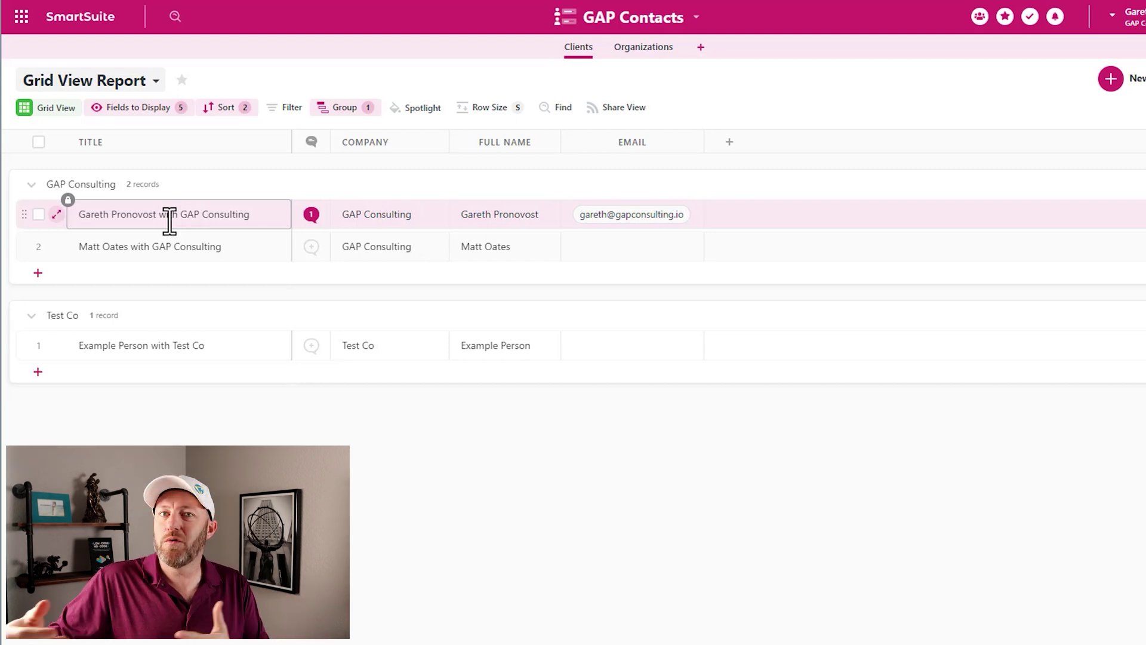
pyautogui.click(591, 212)
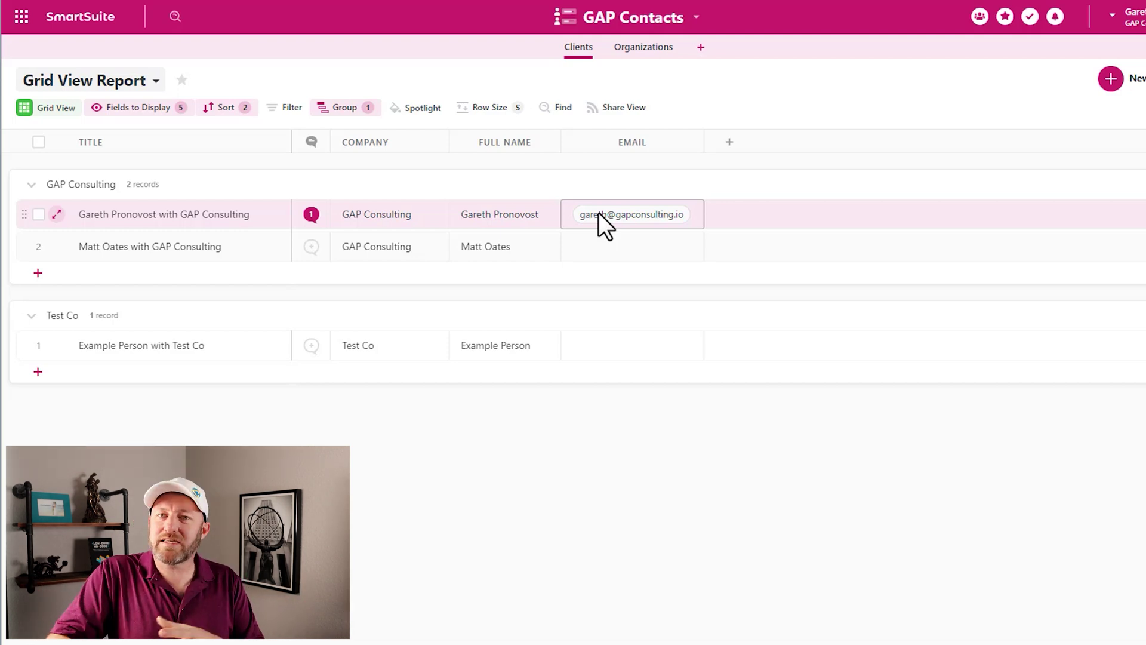
pyautogui.click(212, 222)
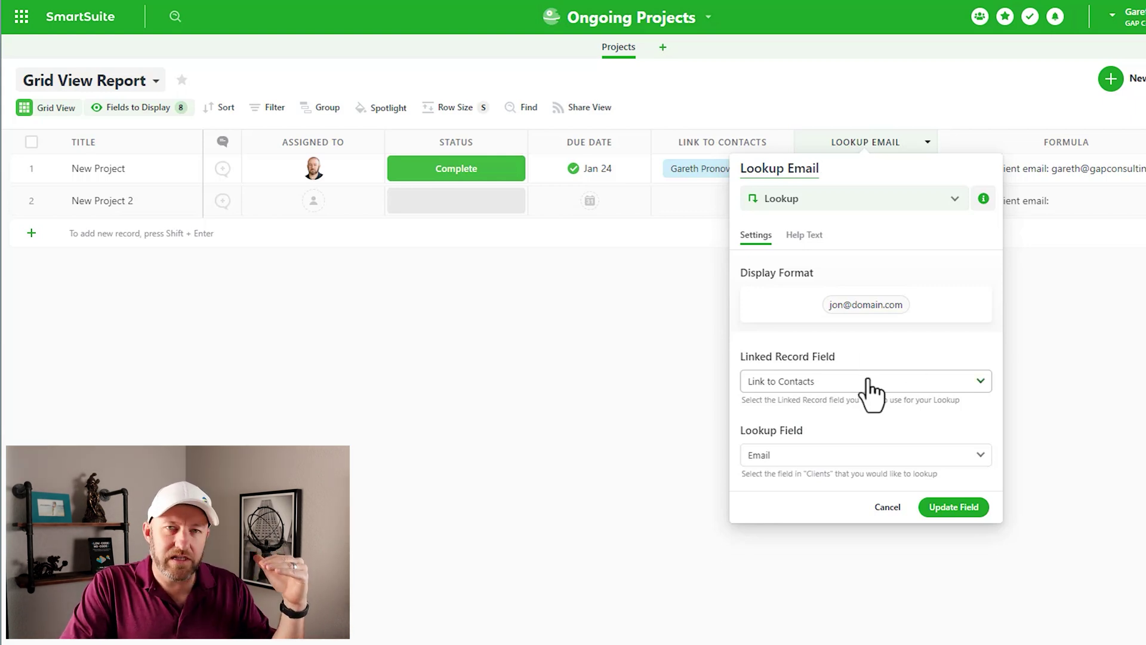
# Step: Set Lookup Email's Lookup Field to Email and save the field
pyautogui.click(864, 463)
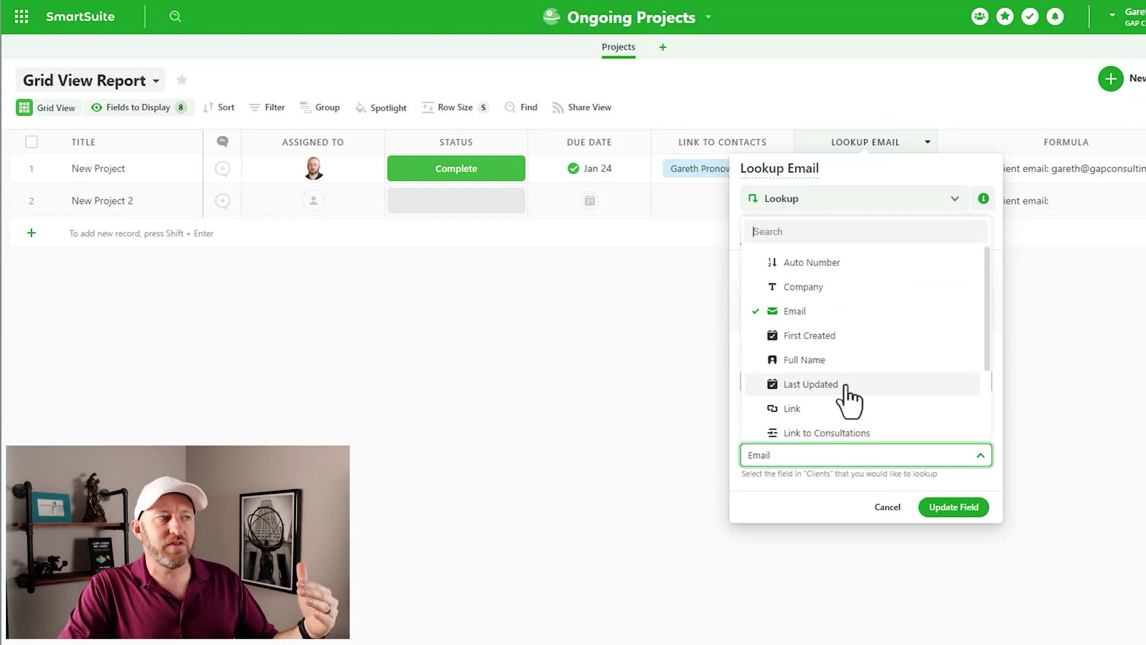
pyautogui.scroll(-3, 848, 394)
pyautogui.scroll(3, 850, 418)
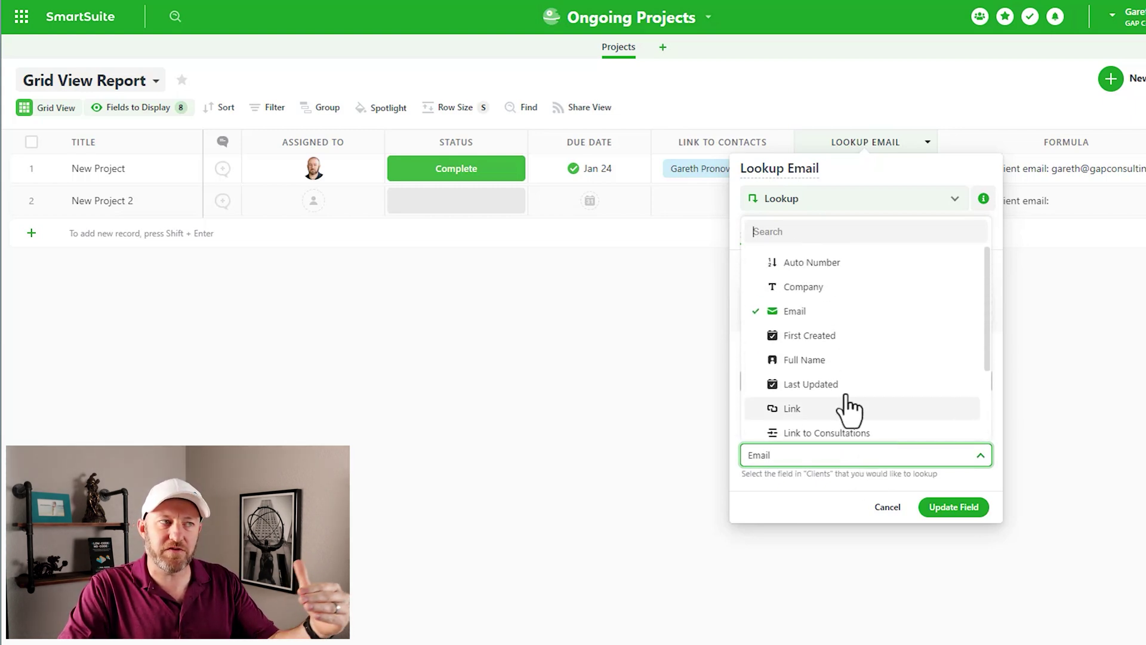
pyautogui.scroll(-3, 883, 345)
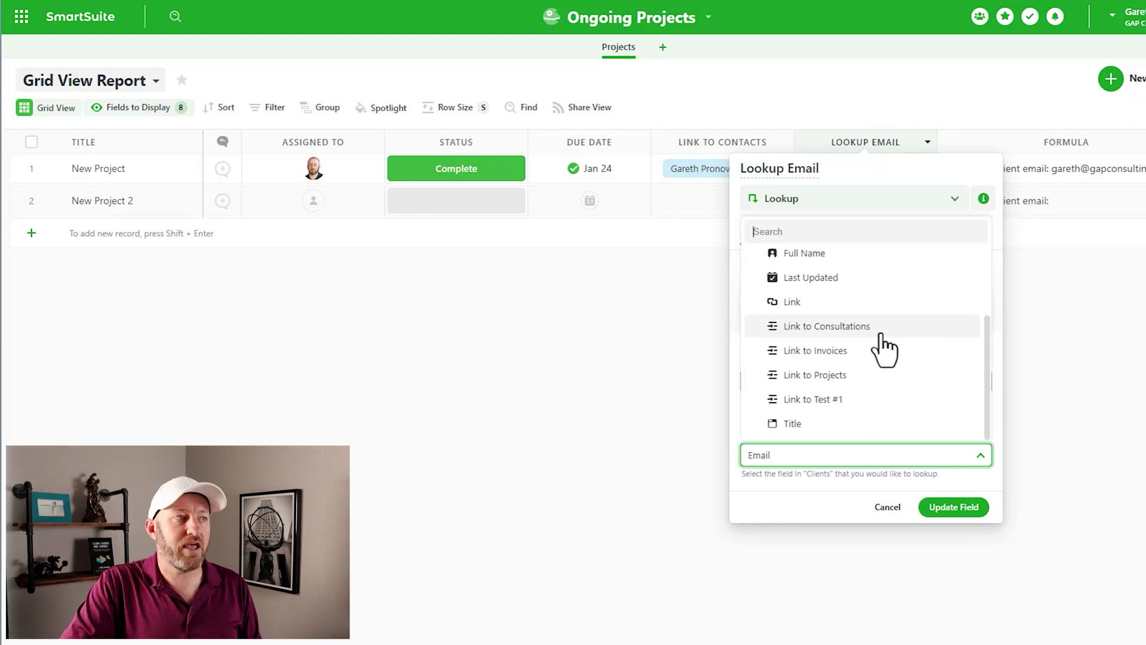
pyautogui.click(836, 459)
pyautogui.click(950, 511)
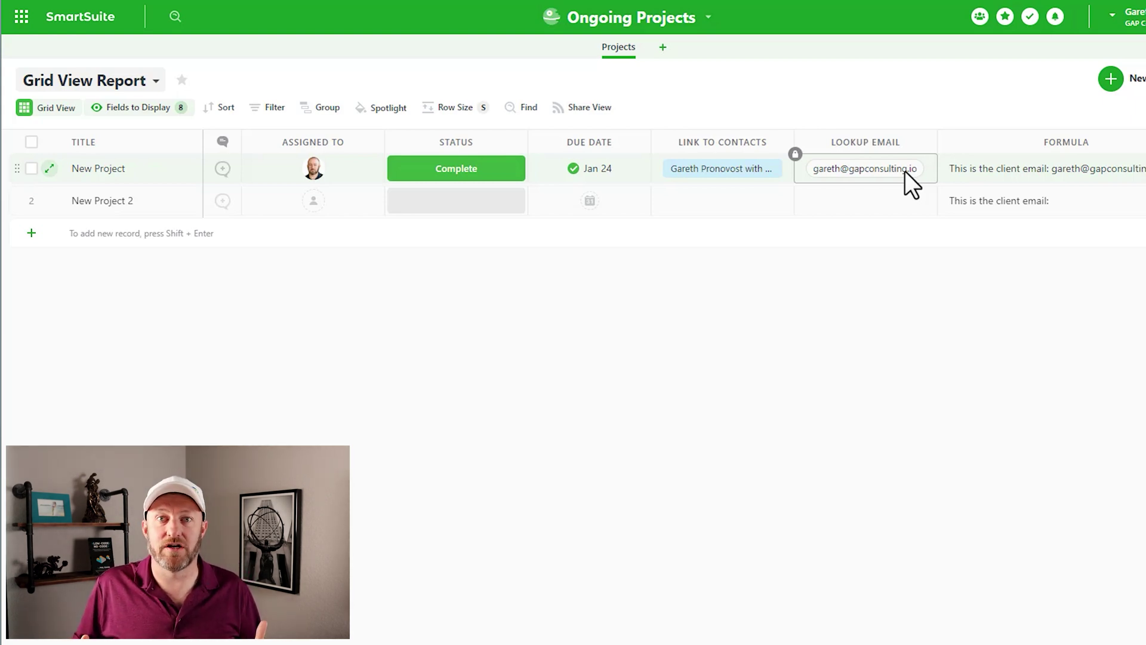
pyautogui.click(1070, 173)
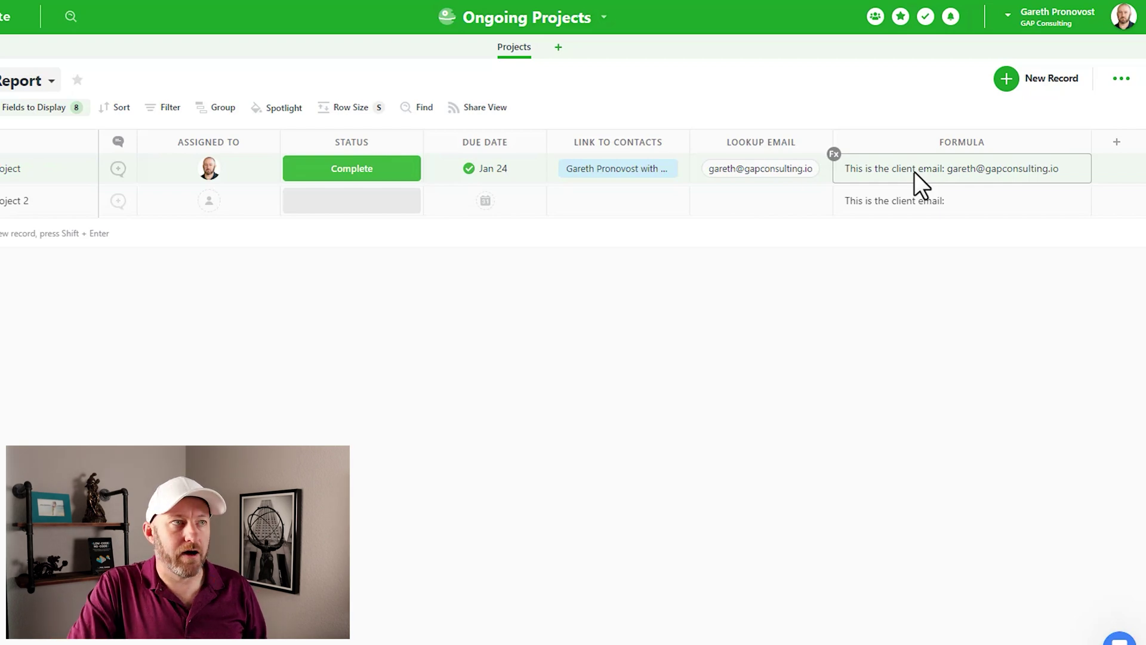
# Step: Highlight the 'This is the client email: ' string and other parts of the CONCAT expression
pyautogui.doubleClick(1024, 137)
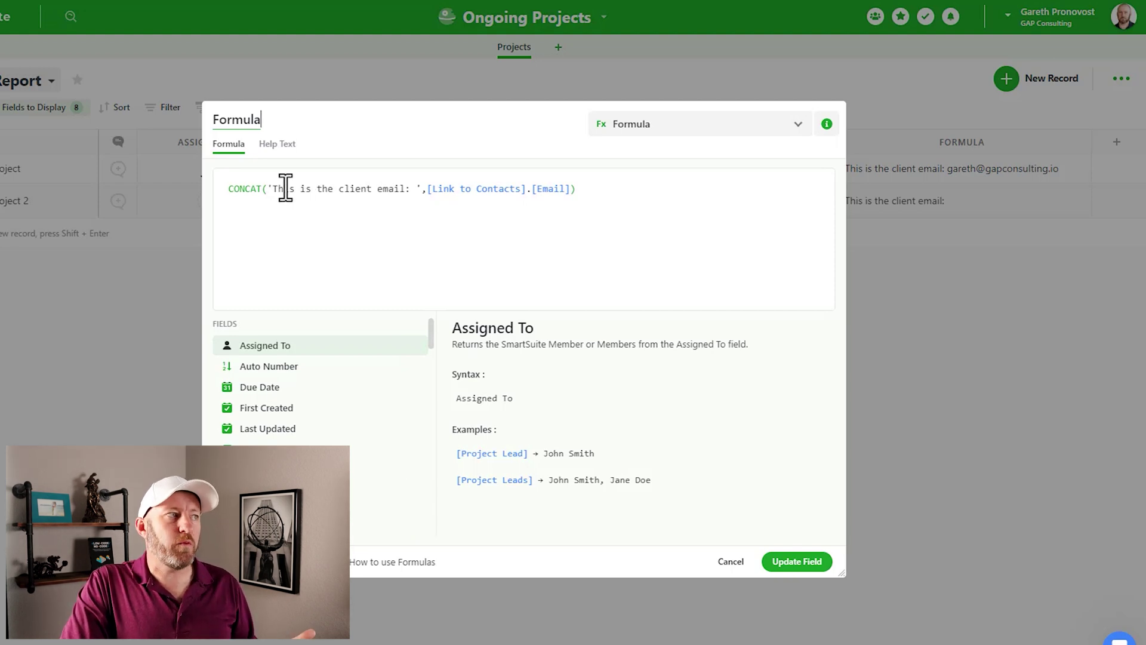
pyautogui.moveTo(268, 188); pyautogui.dragTo(574, 188)
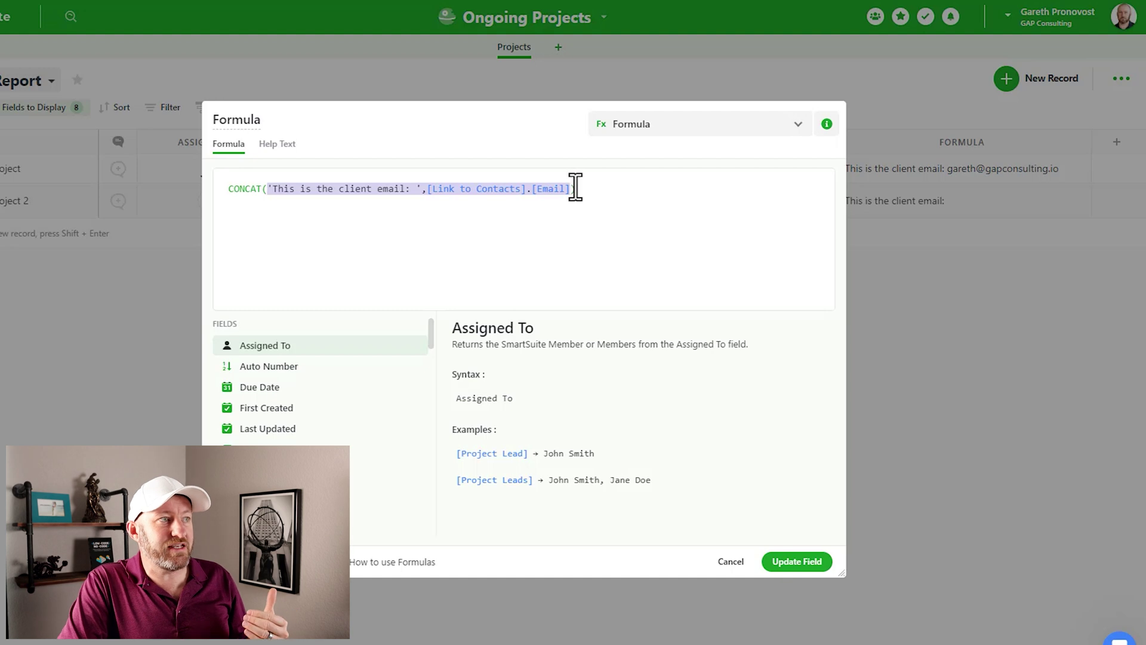
pyautogui.click(575, 187)
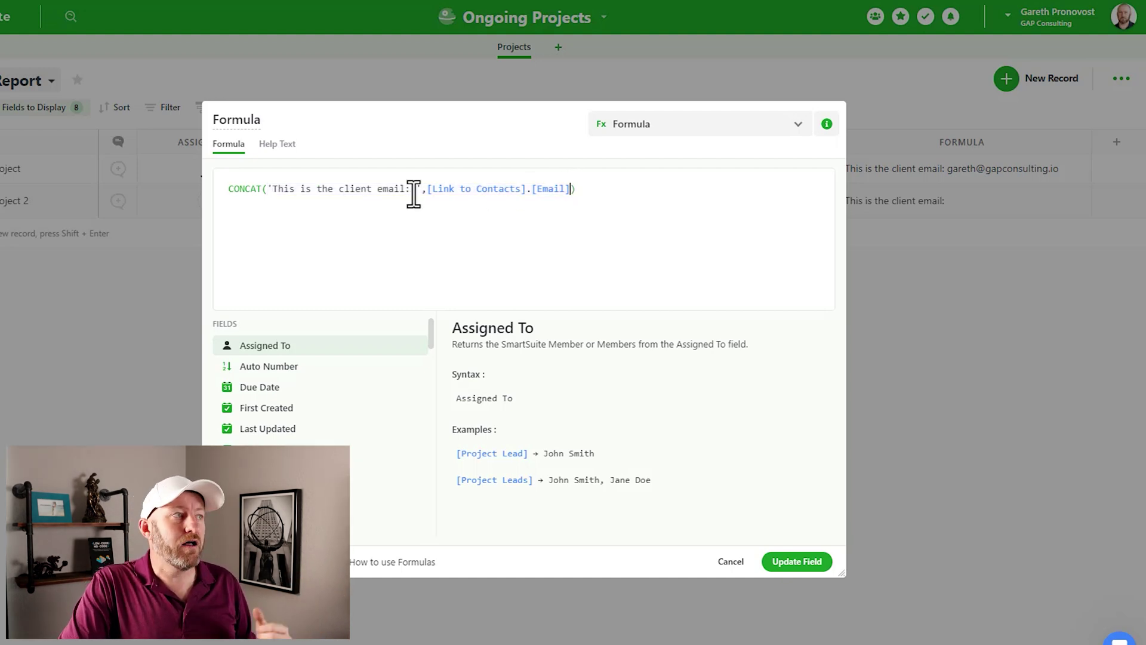
pyautogui.moveTo(273, 189); pyautogui.dragTo(417, 189)
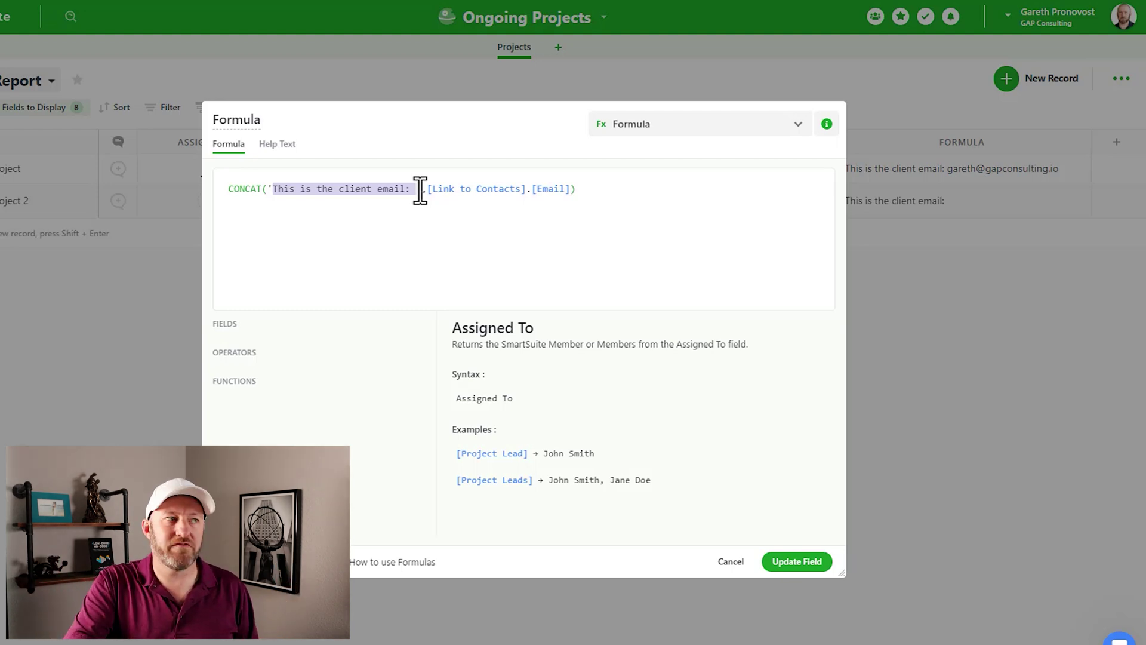
pyautogui.moveTo(427, 190); pyautogui.dragTo(572, 195)
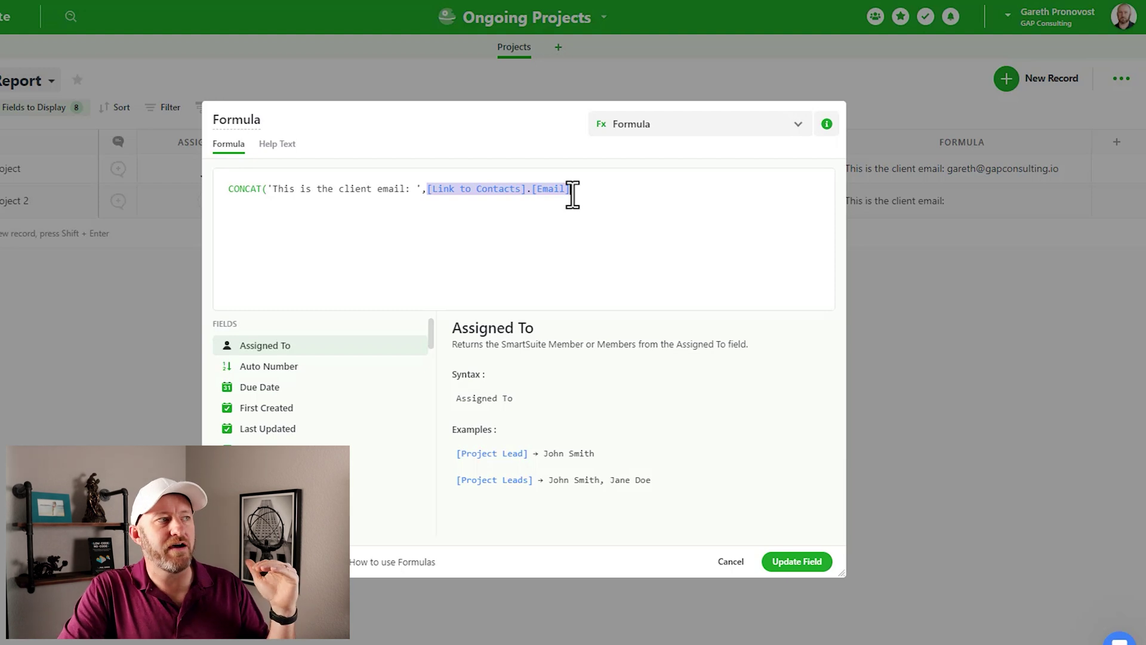
pyautogui.click(524, 190)
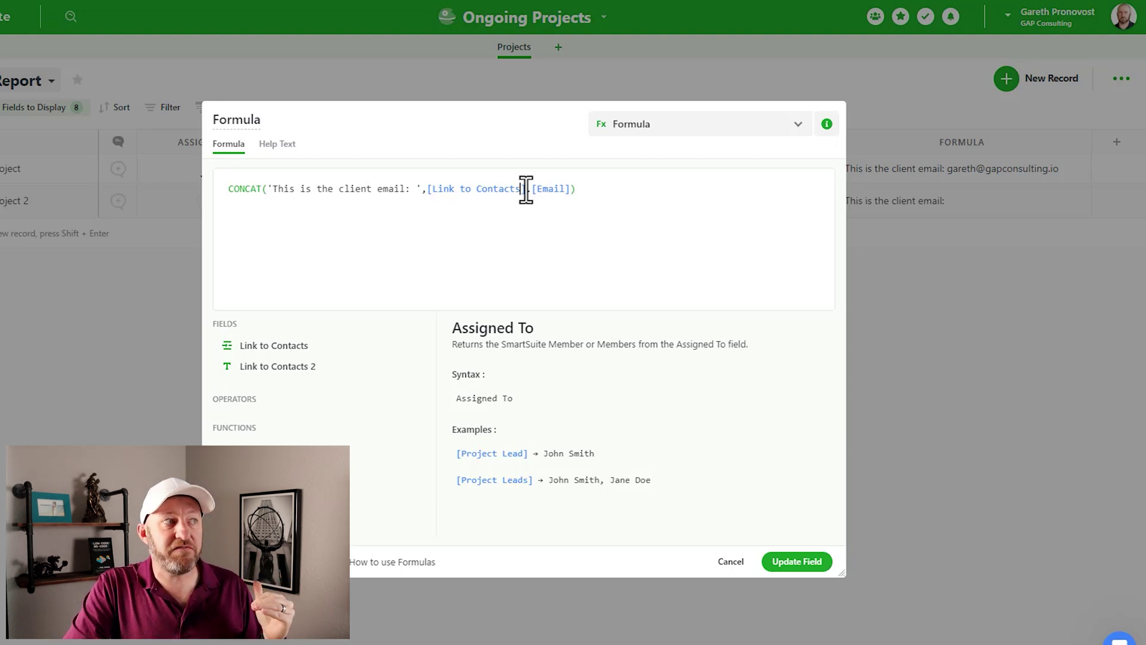
pyautogui.moveTo(531, 190); pyautogui.dragTo(574, 189)
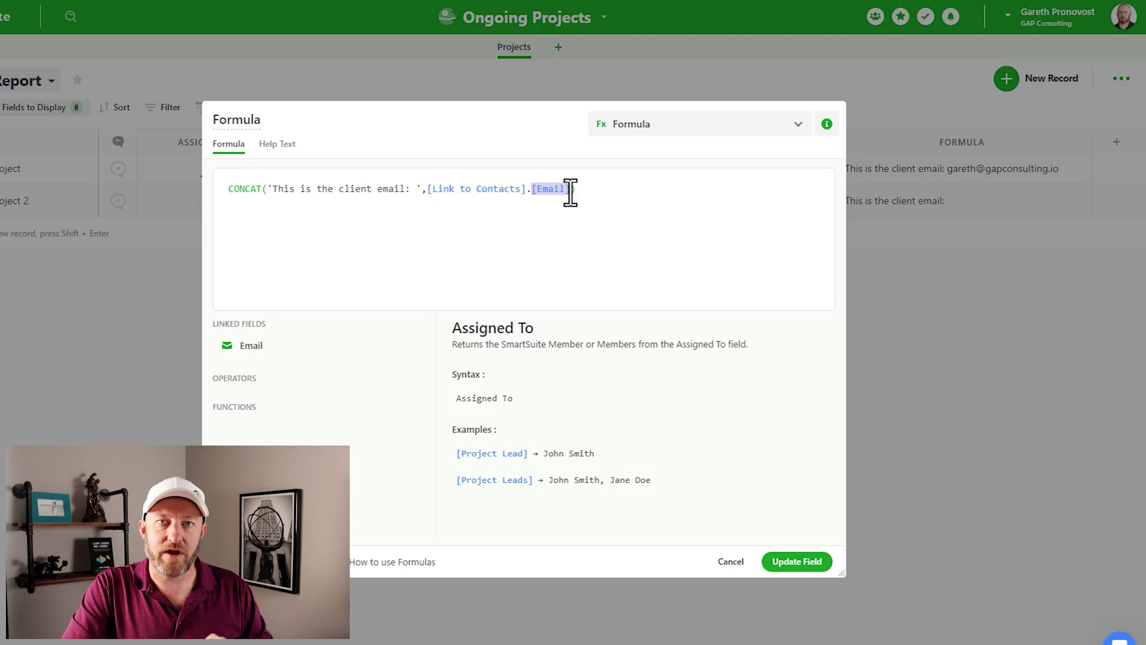
pyautogui.click(813, 564)
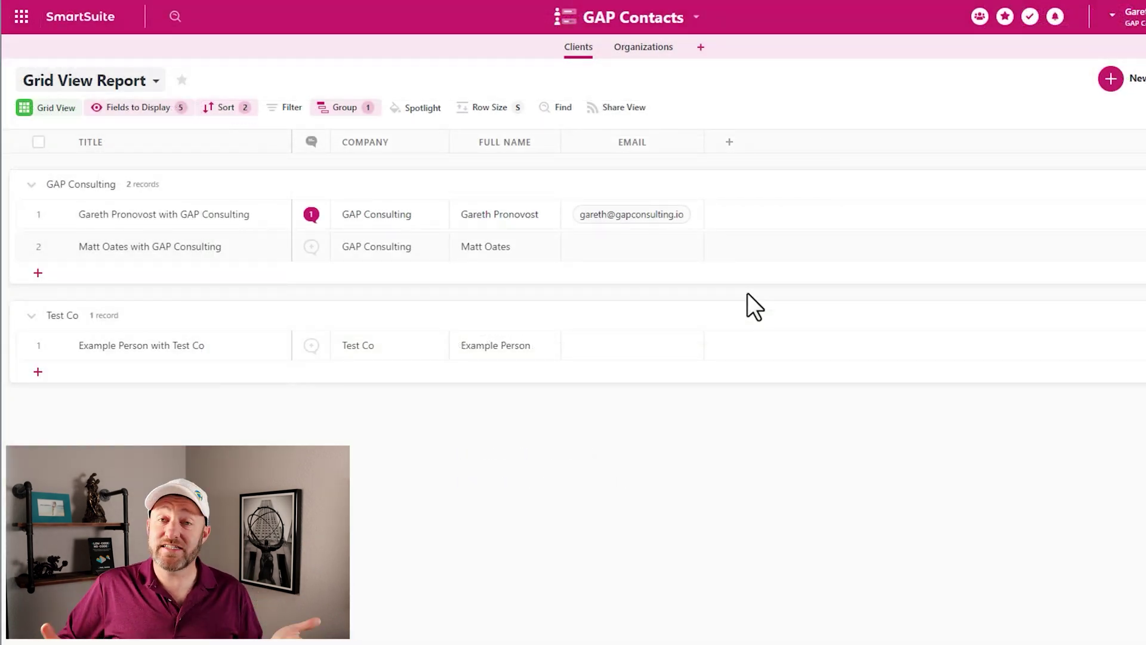
# Step: Type an email address into the second GAP Consulting client's empty Email cell
pyautogui.click(633, 248)
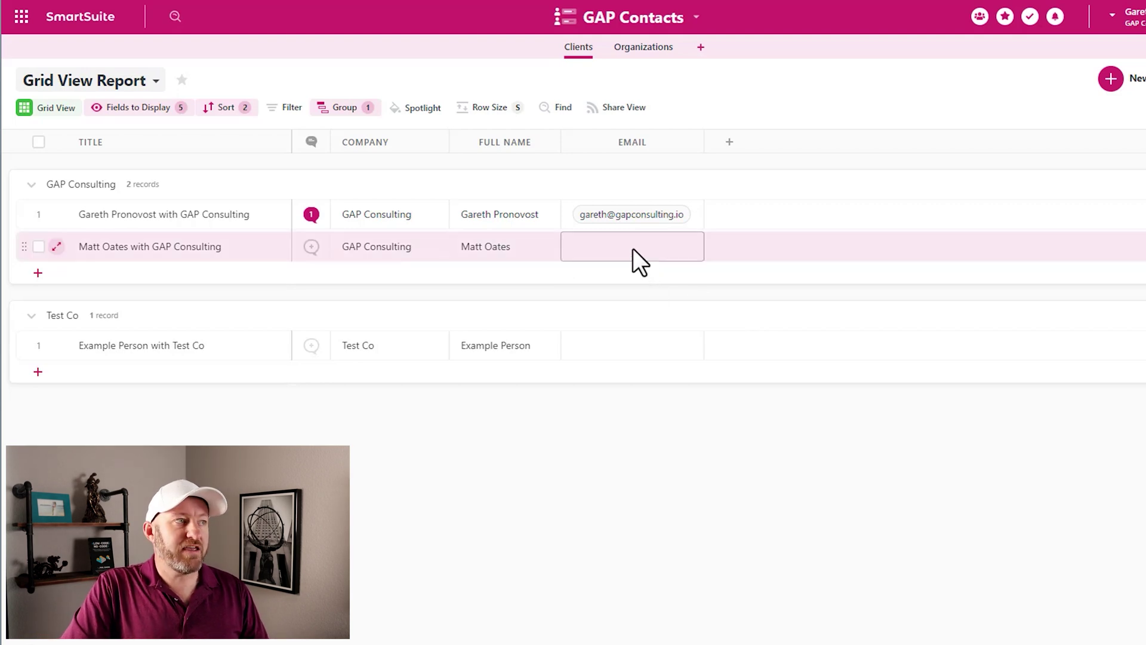
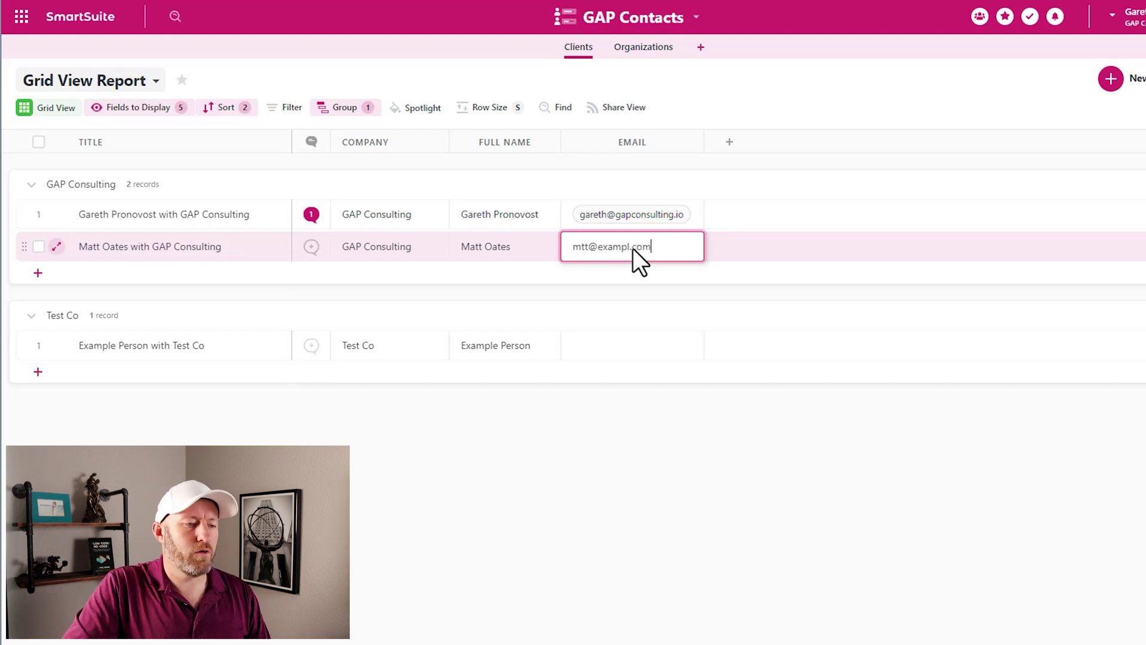
pyautogui.click(719, 567)
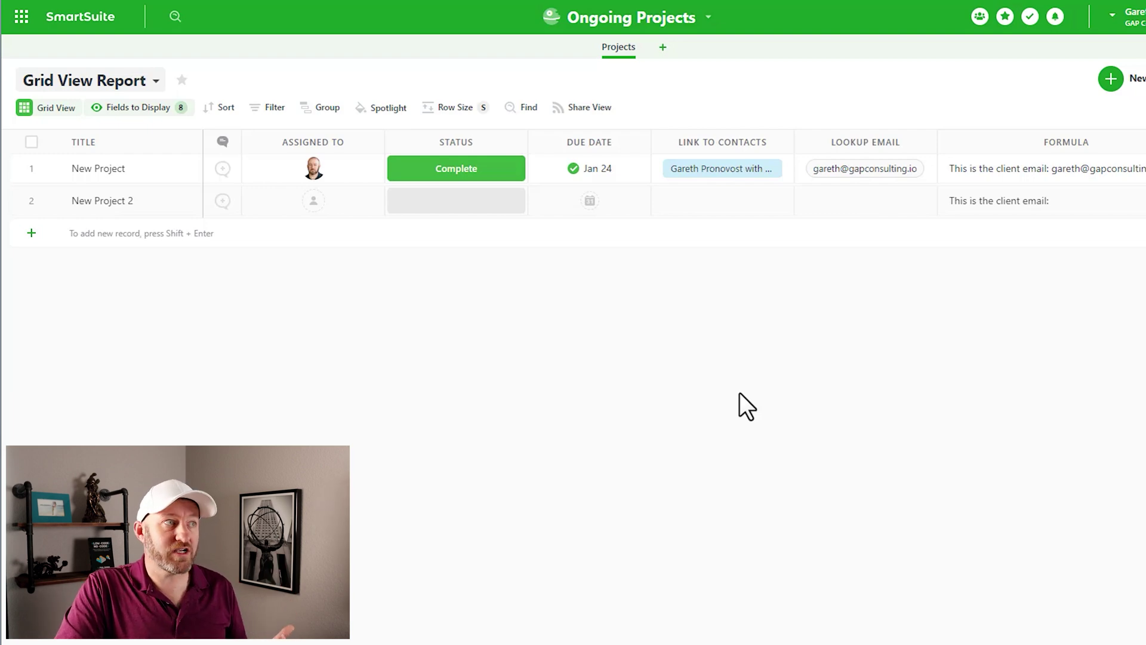
# Step: Link New Project 2 to the second GAP Consulting client and check its Lookup Email and Formula
pyautogui.click(671, 203)
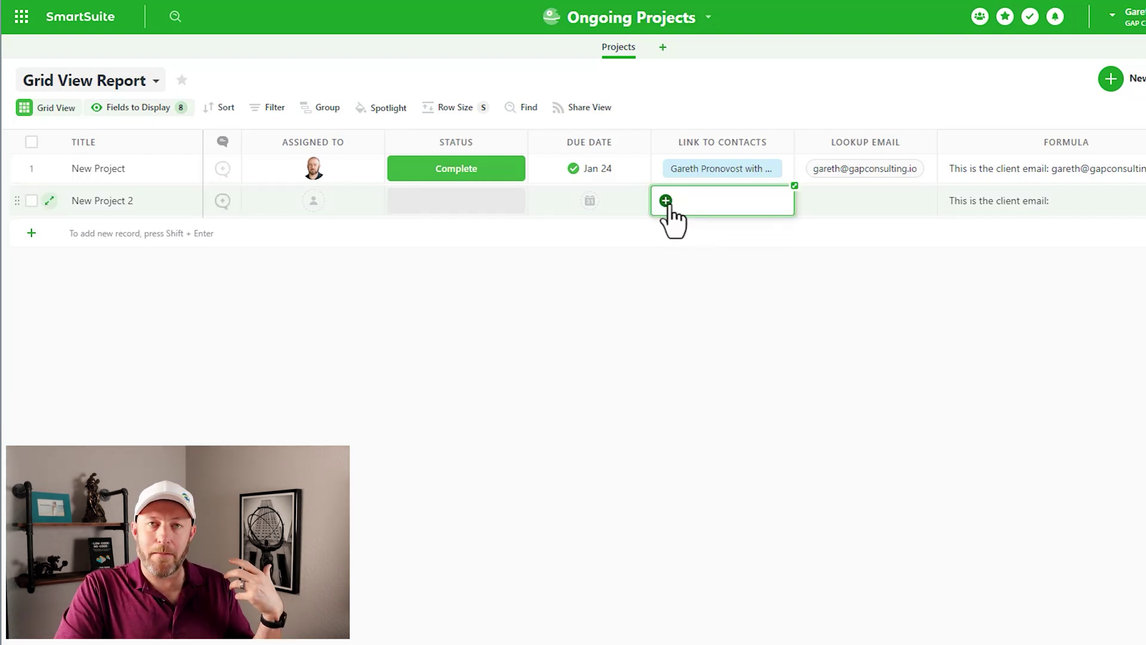
pyautogui.click(664, 201)
pyautogui.click(585, 300)
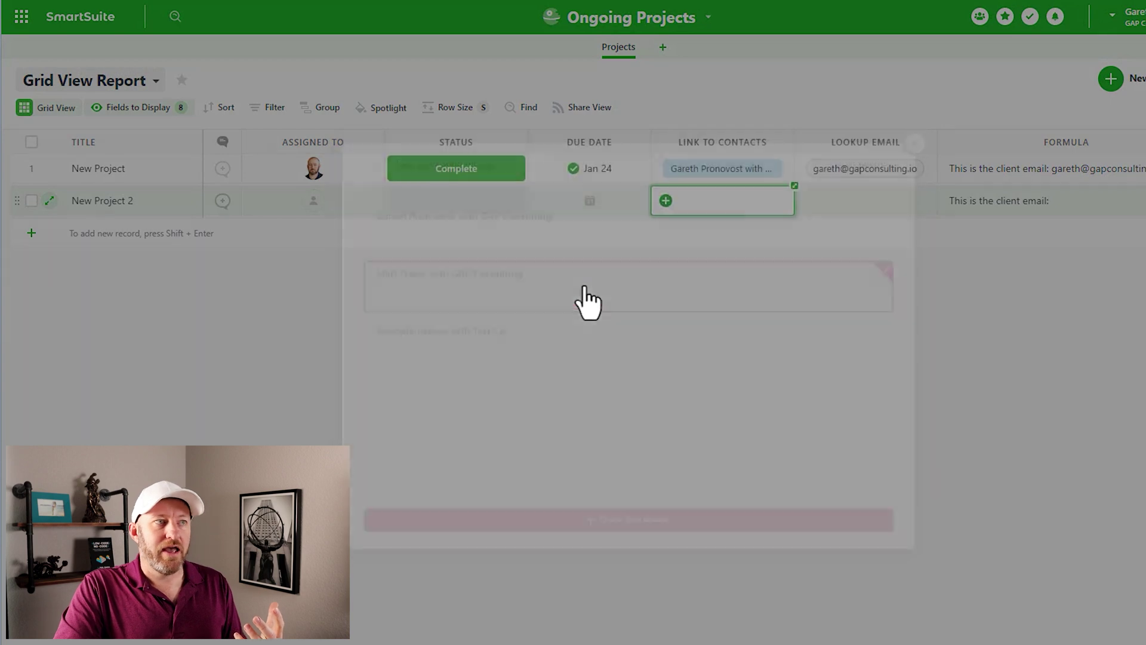
pyautogui.click(753, 211)
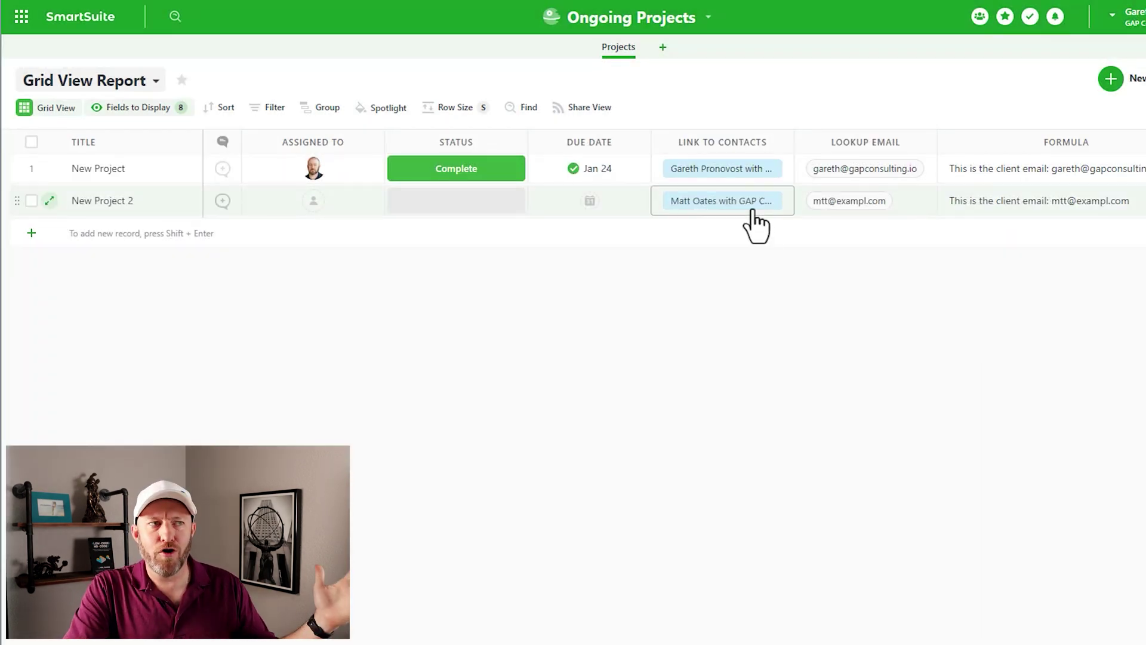
pyautogui.click(913, 200)
pyautogui.click(1056, 197)
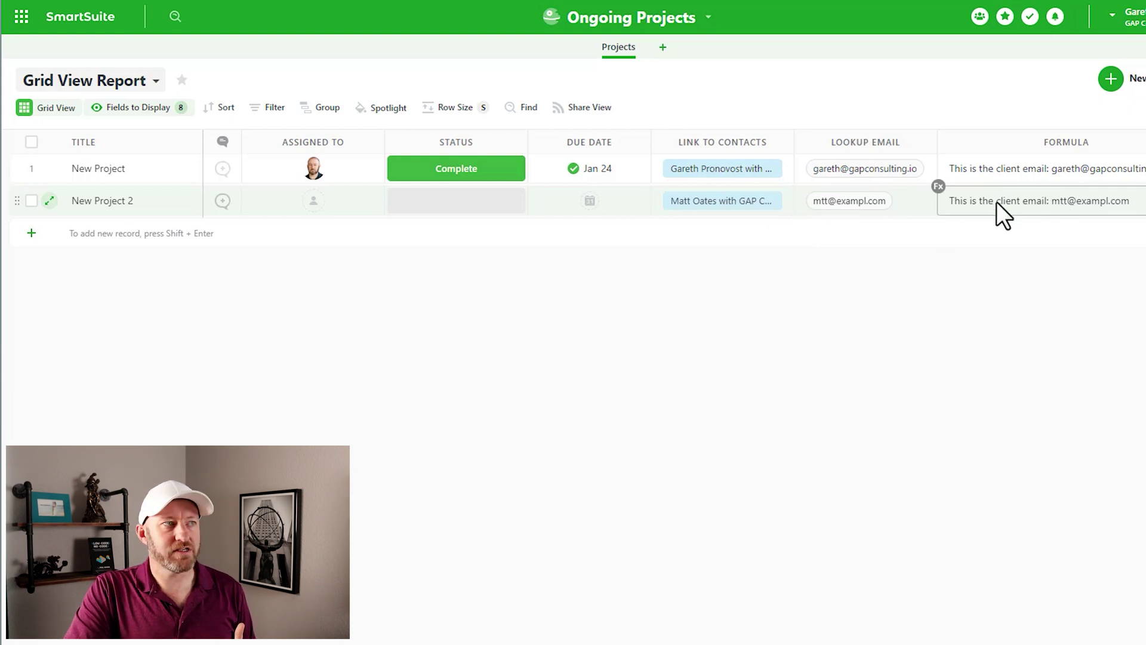
pyautogui.click(880, 203)
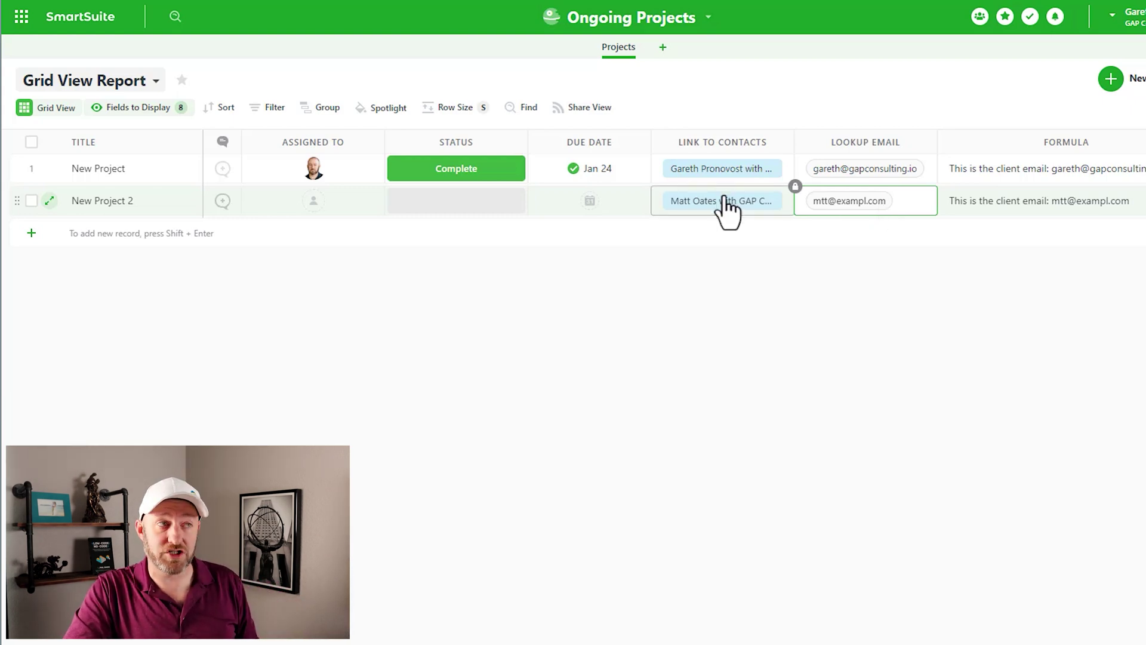
pyautogui.click(997, 199)
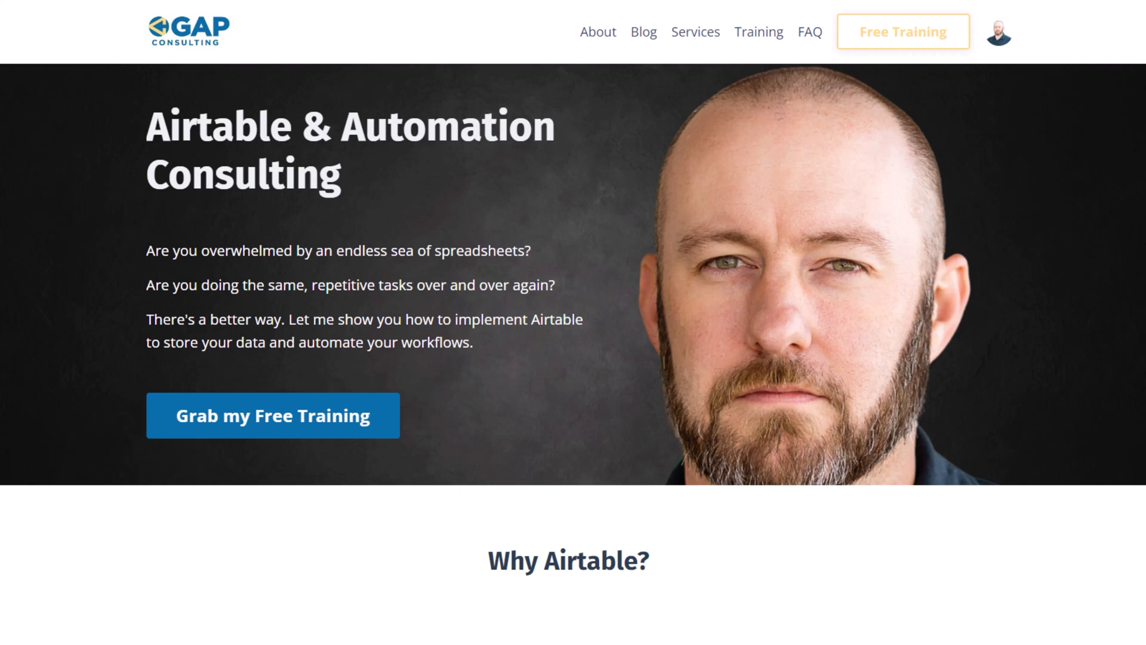
# Step: Open and dismiss the Free Training signup popup, then scroll to the consulting options
pyautogui.click(330, 439)
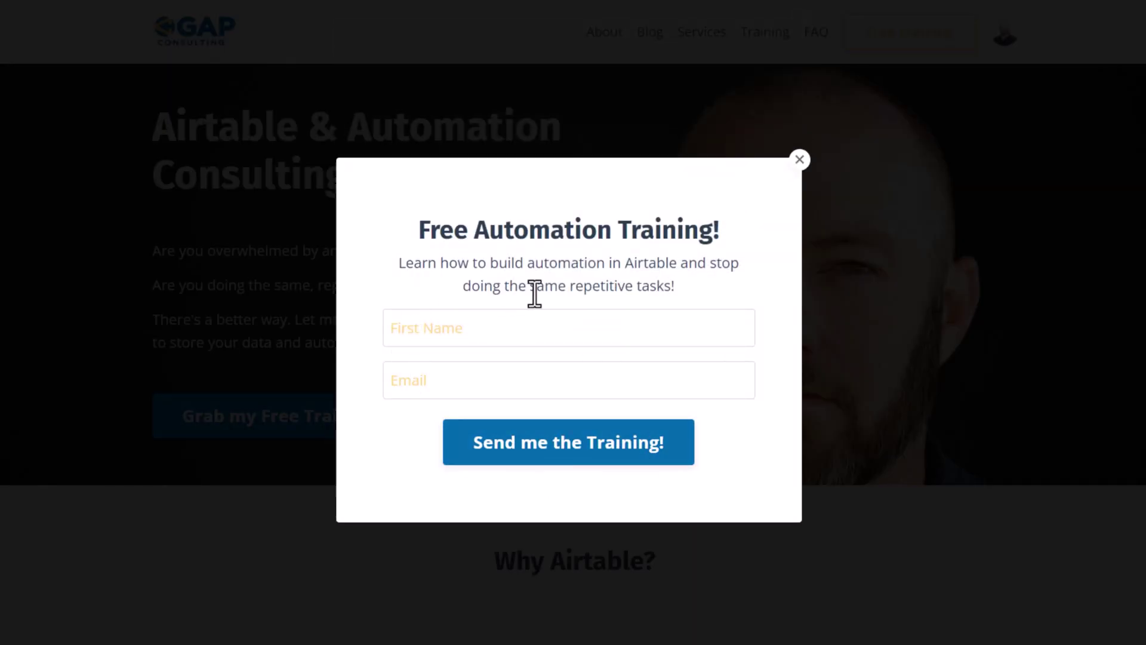
pyautogui.click(800, 160)
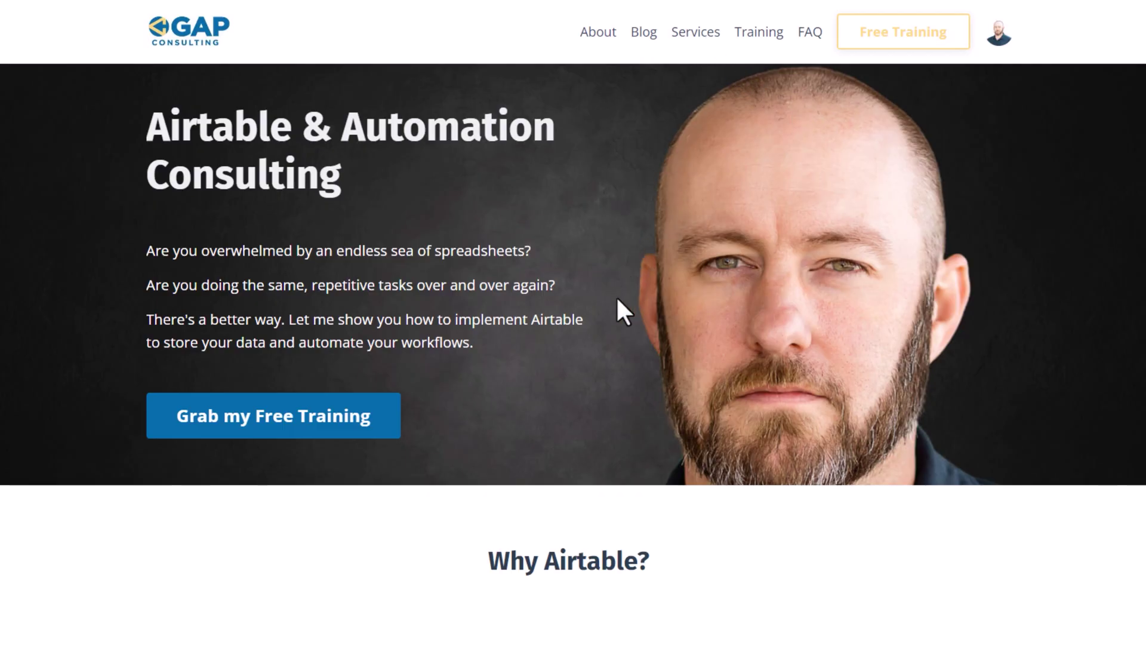
pyautogui.scroll(-3, 612, 311)
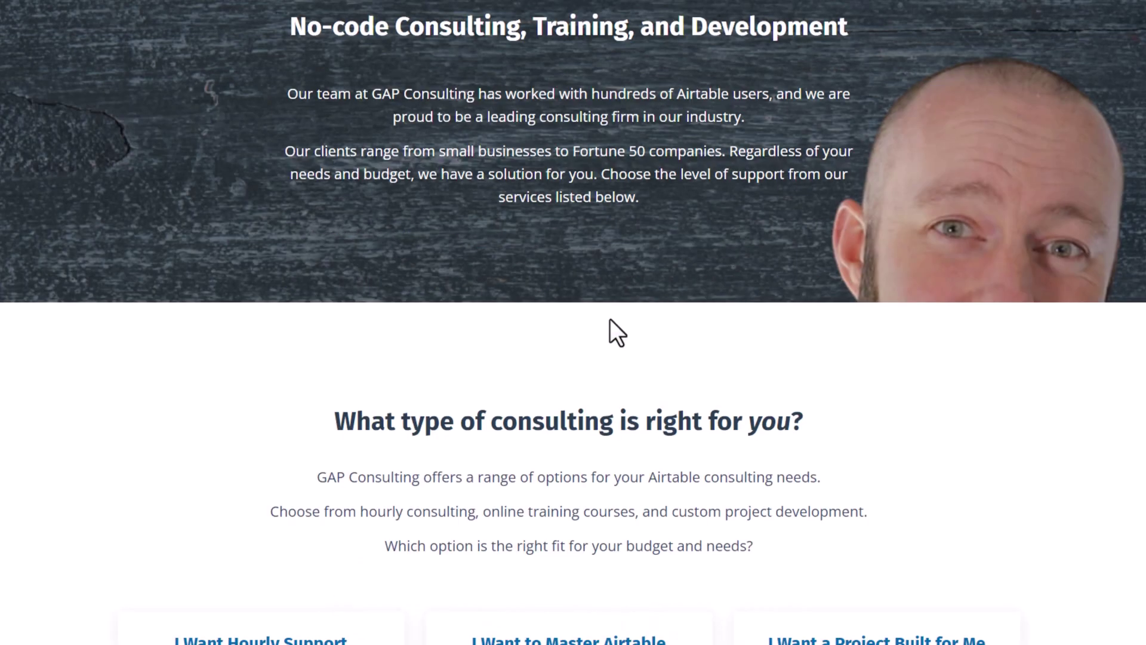
pyautogui.scroll(-6, 609, 325)
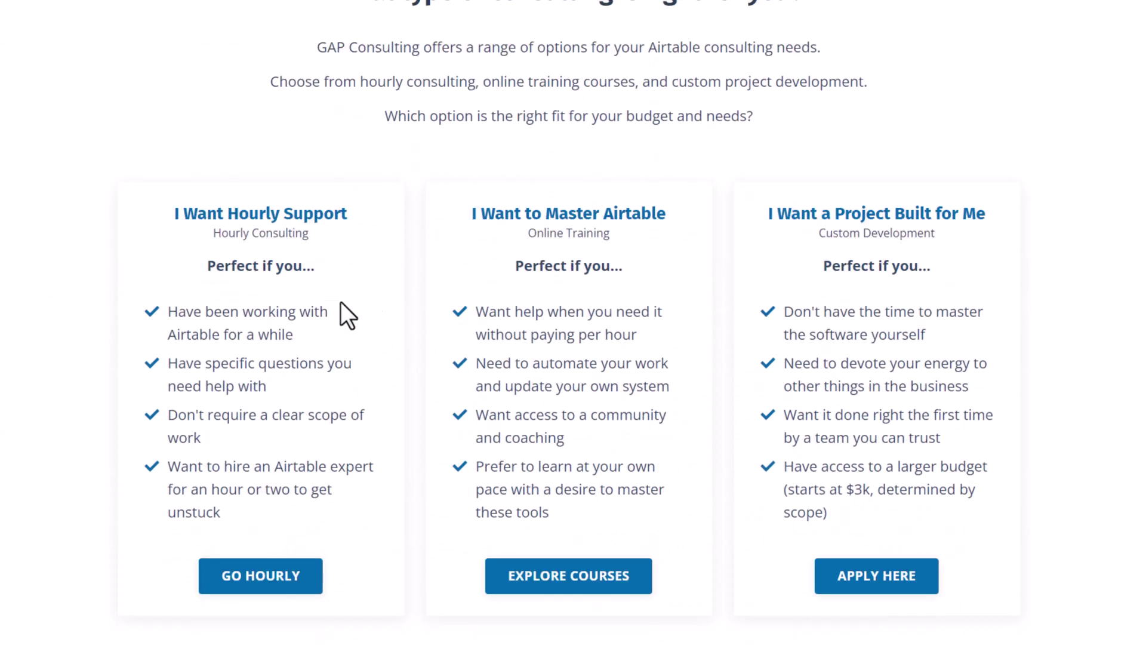